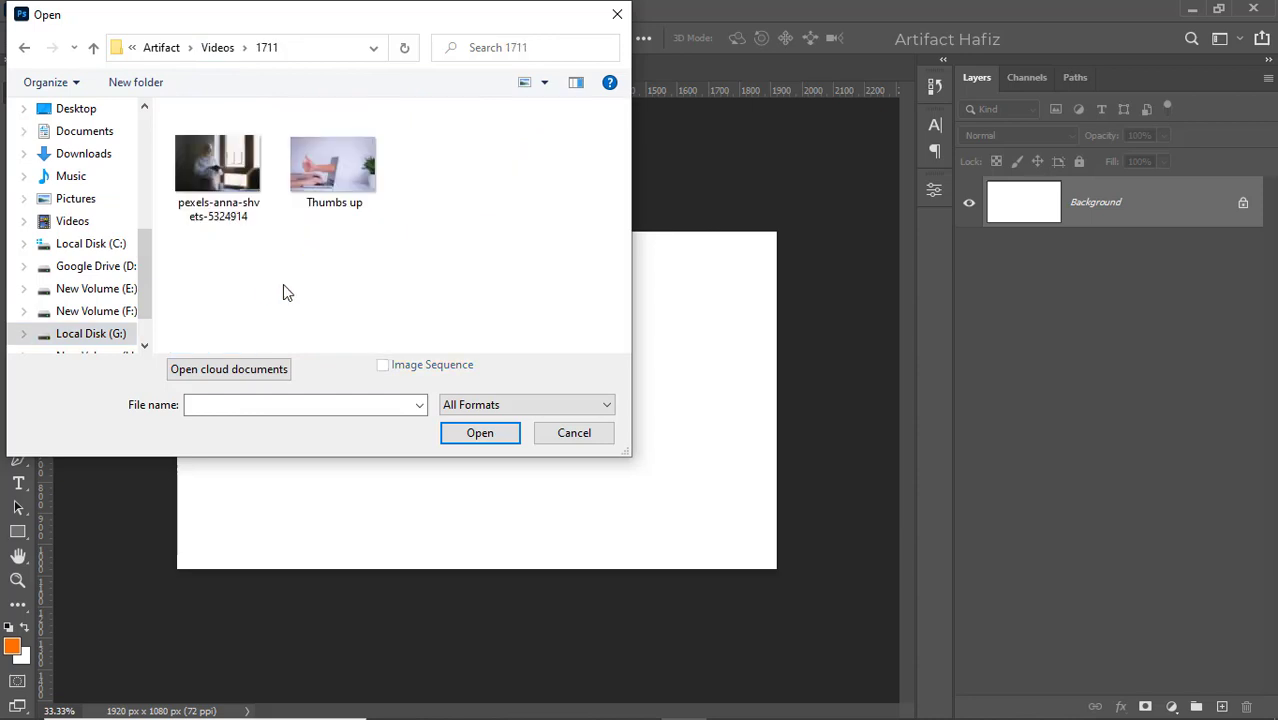
Open the Thumbs up image and select the thumbs-up hand and forearm with the Quick Selection tool
double_click(345, 168)
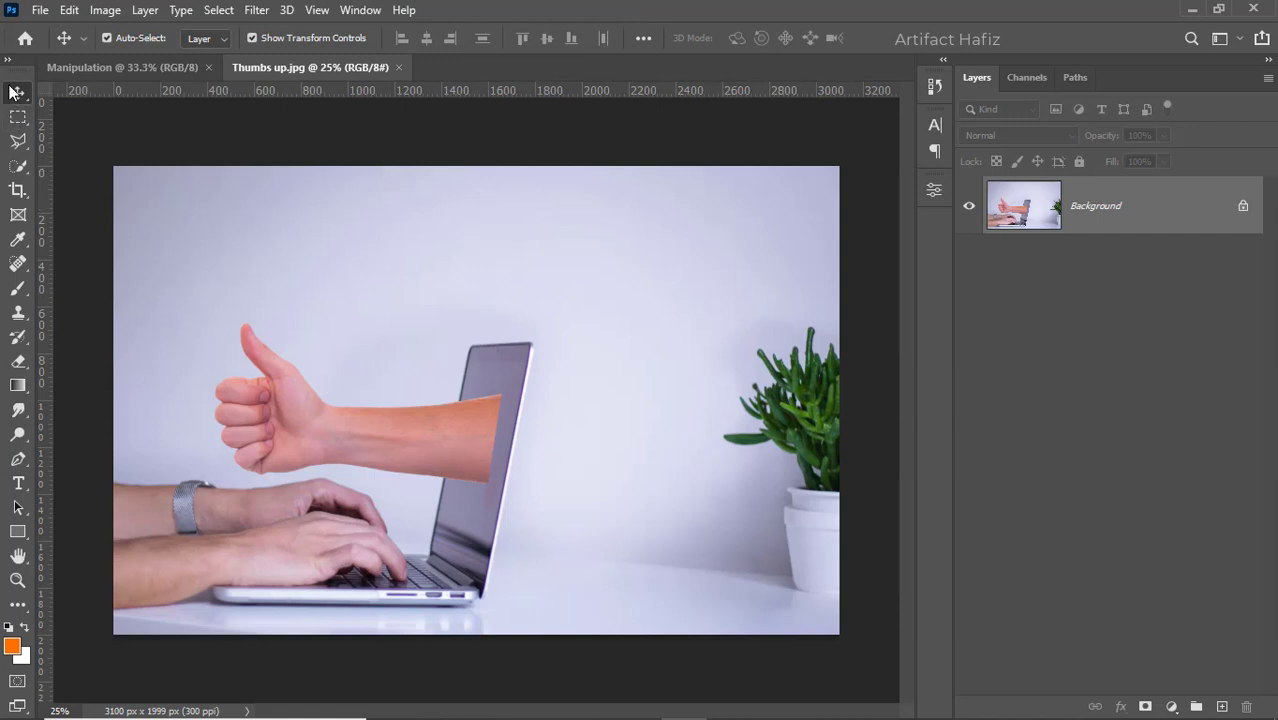
click(24, 172)
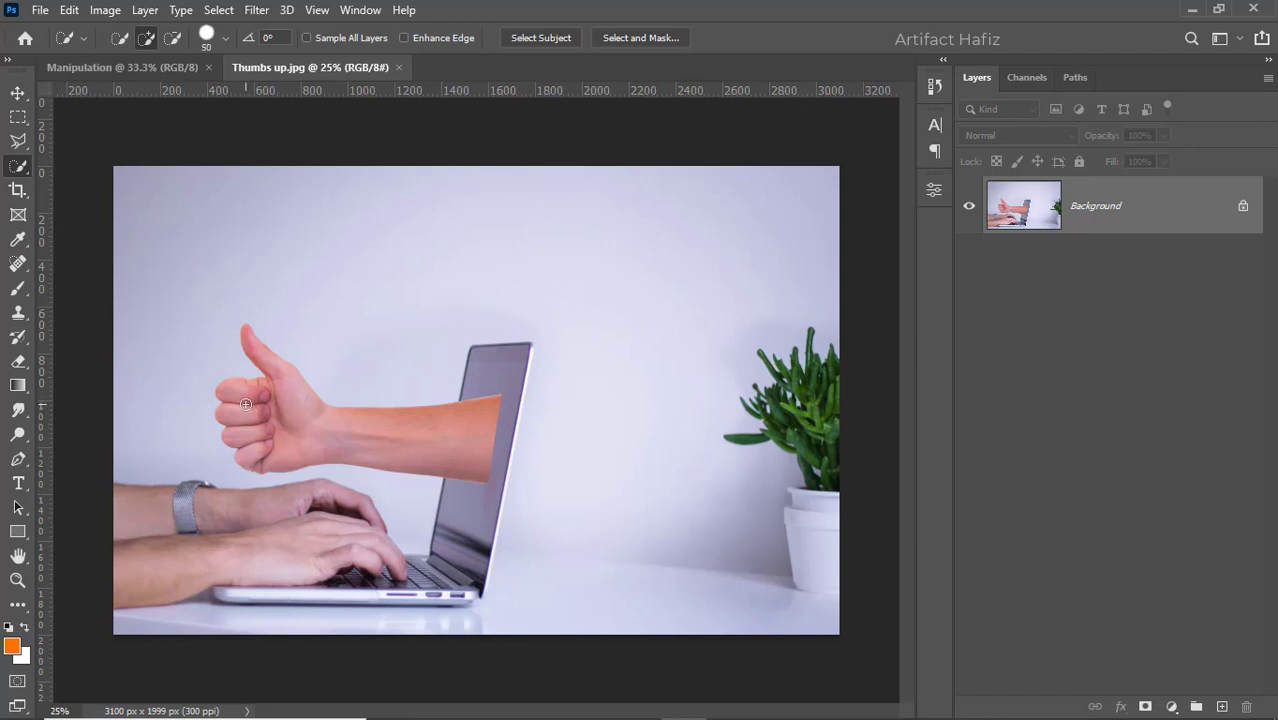
mouse_move(245, 404)
mouse_down()
mouse_move(367, 438)
mouse_move(297, 402)
mouse_up()
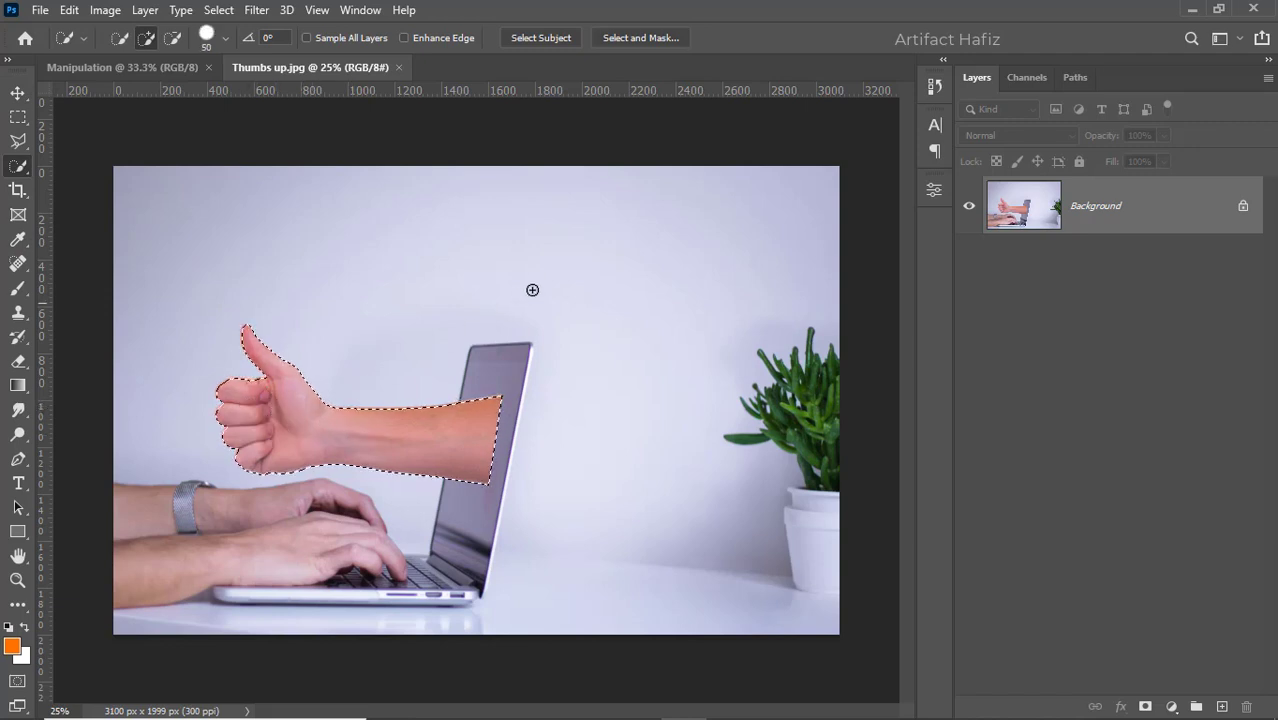
Run the arm selection through Select and Mask and move the selected arm into the Manipulation document
click(652, 37)
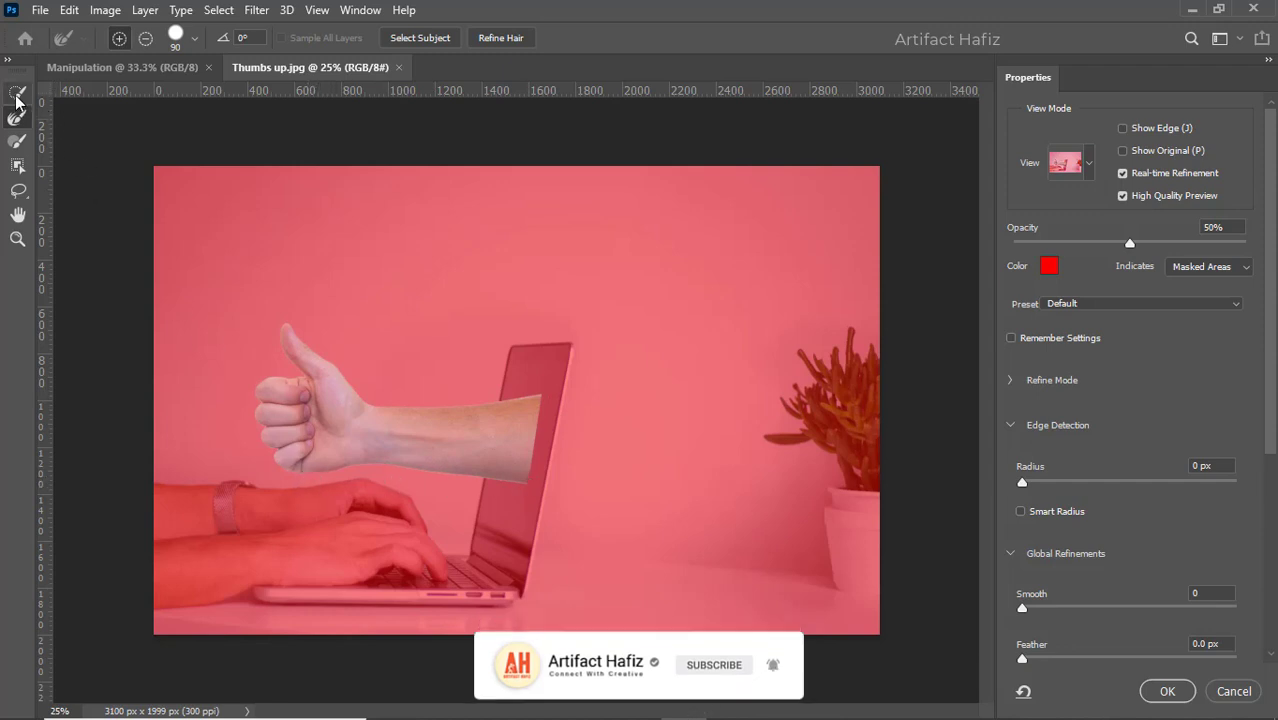
click(1165, 691)
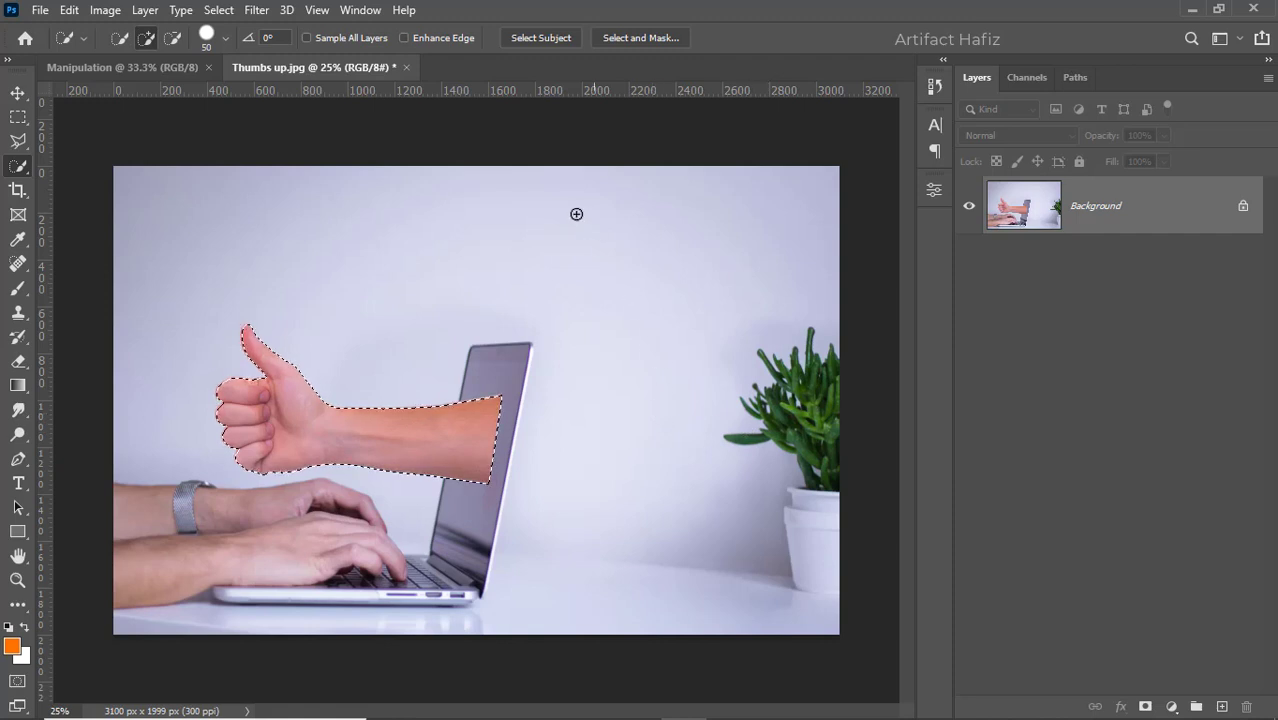
click(17, 94)
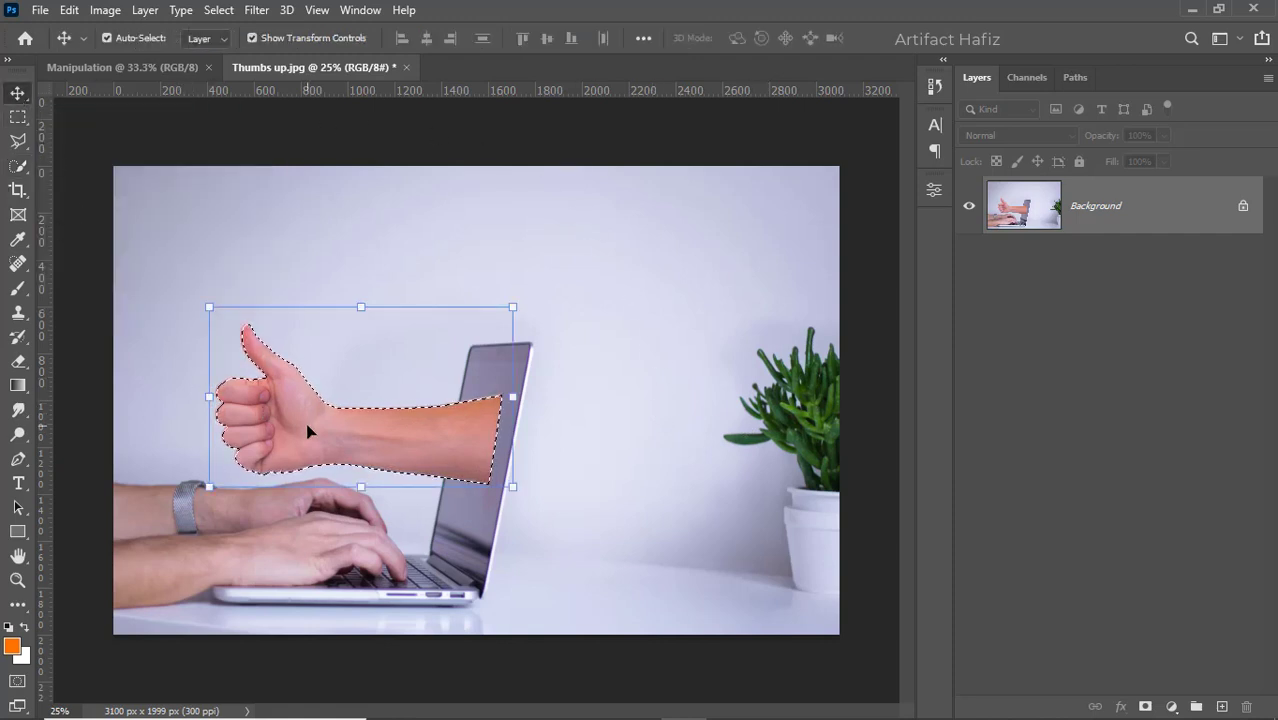
drag(308, 428, 467, 449)
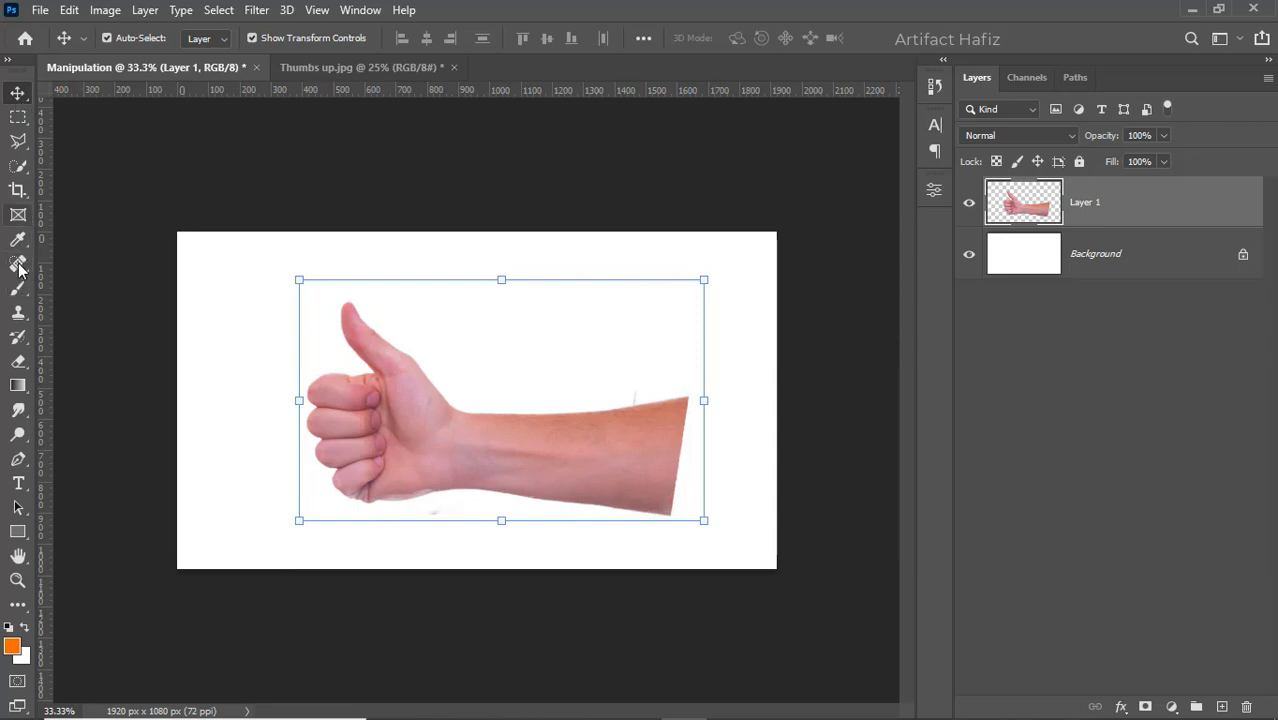
Erase the stray remnants around the arm cutout using the Eraser at size 40
click(18, 361)
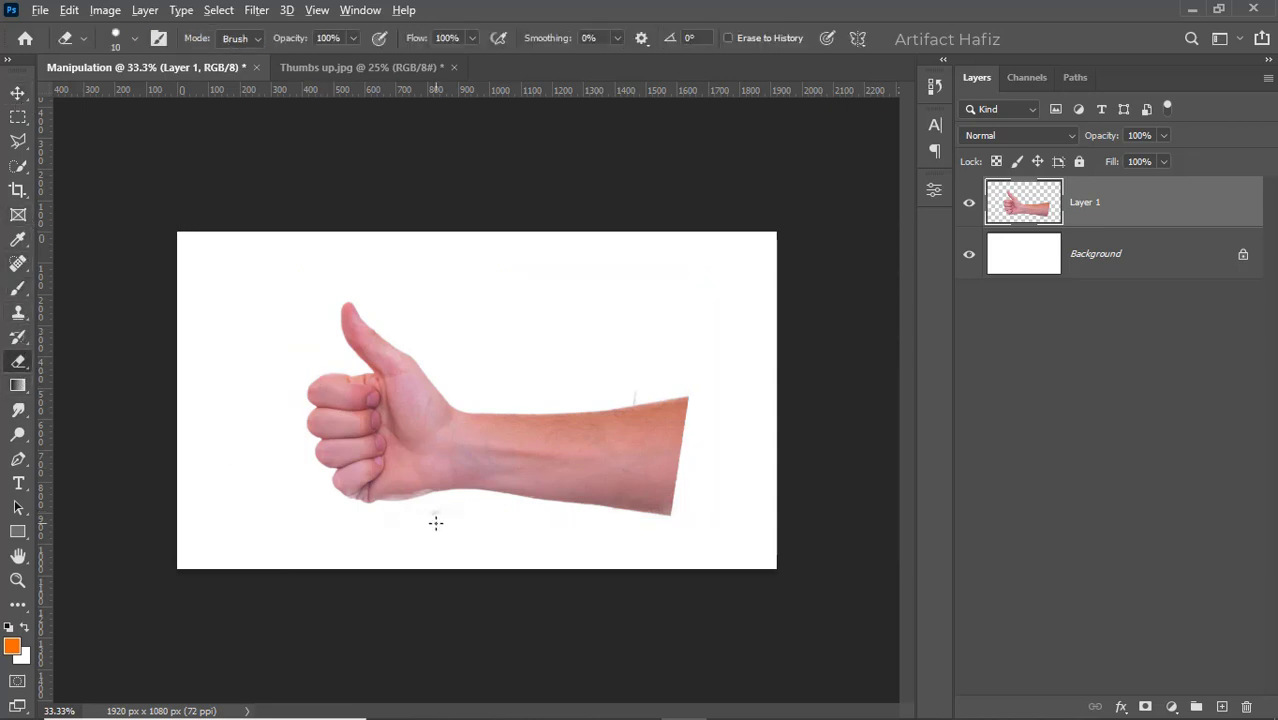
scroll(436, 522, up, 3)
key(])
key(])
key(])
key(])
key(])
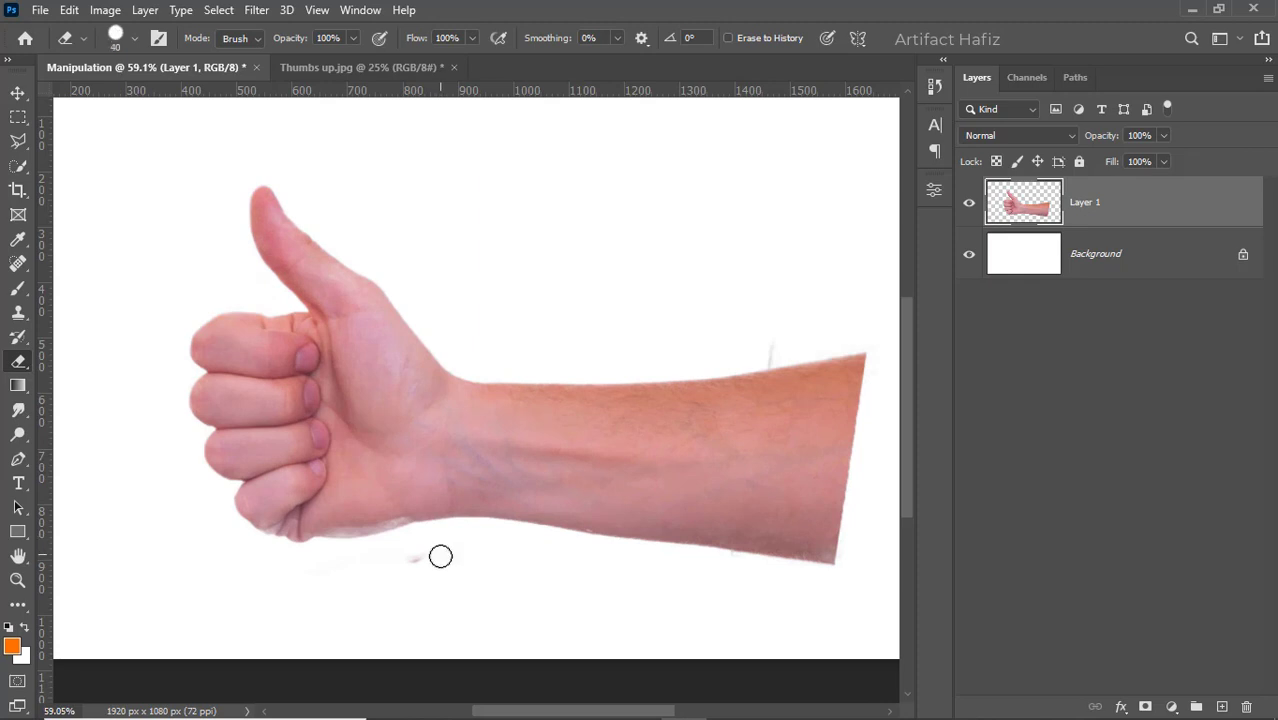
drag(439, 556, 399, 565)
scroll(590, 380, down, 3)
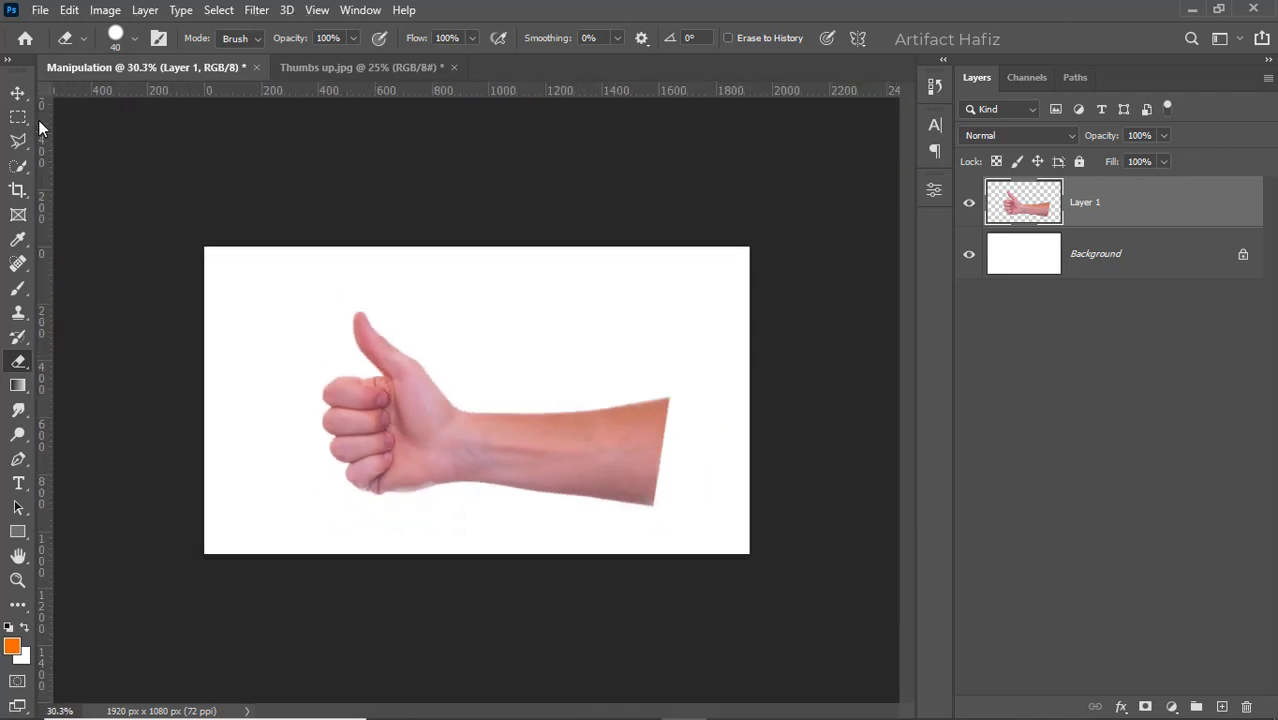
Move the arm layer slightly toward the upper right of the canvas with the Move tool
key(v)
scroll(388, 369, up, 2)
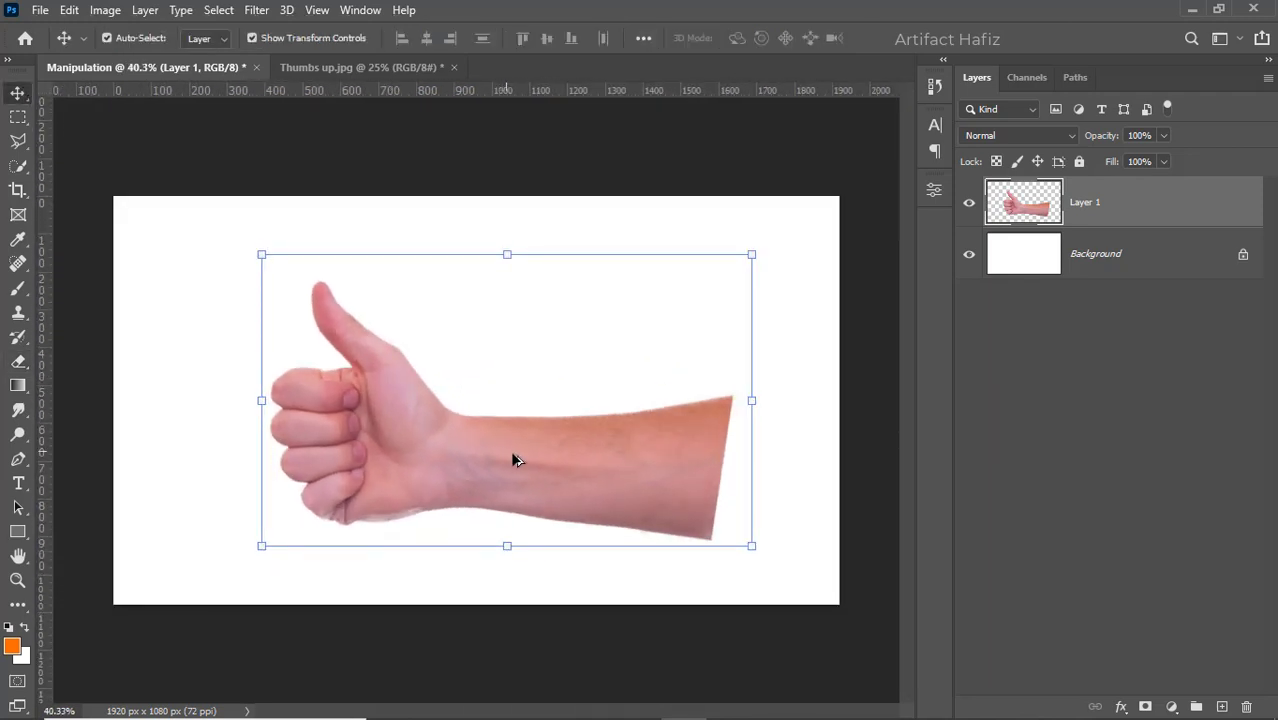
scroll(515, 460, up, 1)
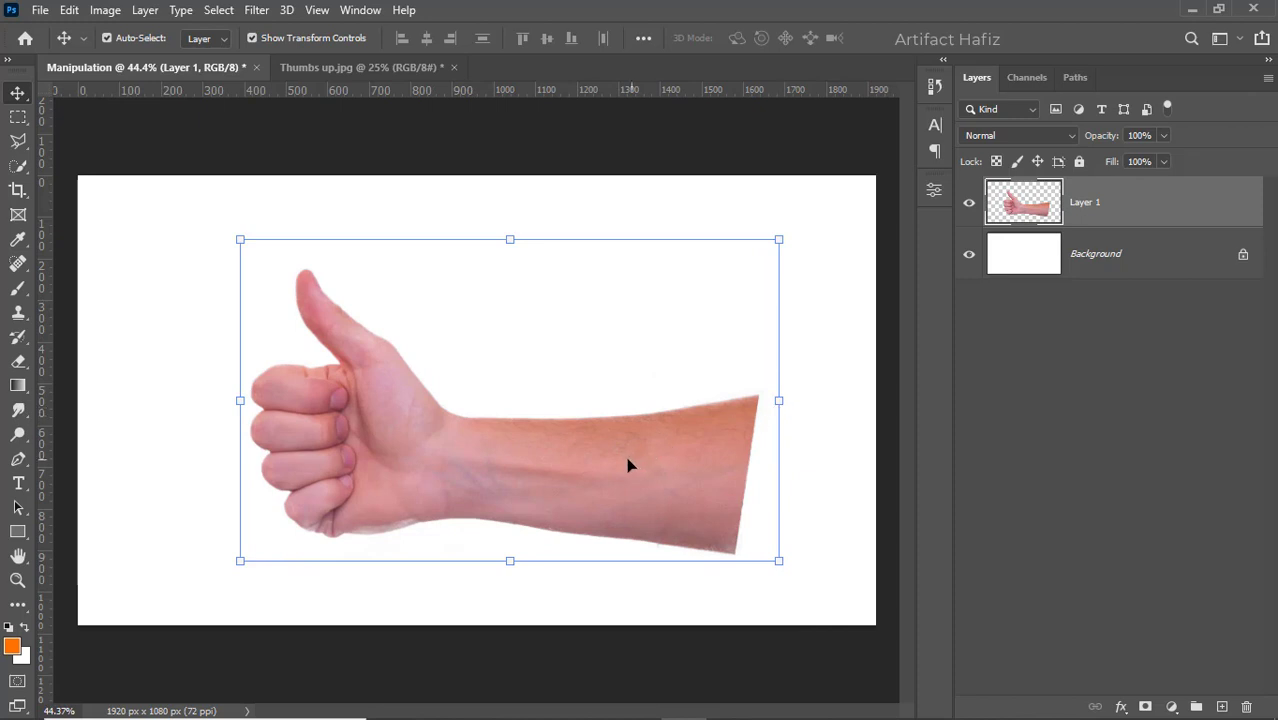
drag(612, 467, 632, 459)
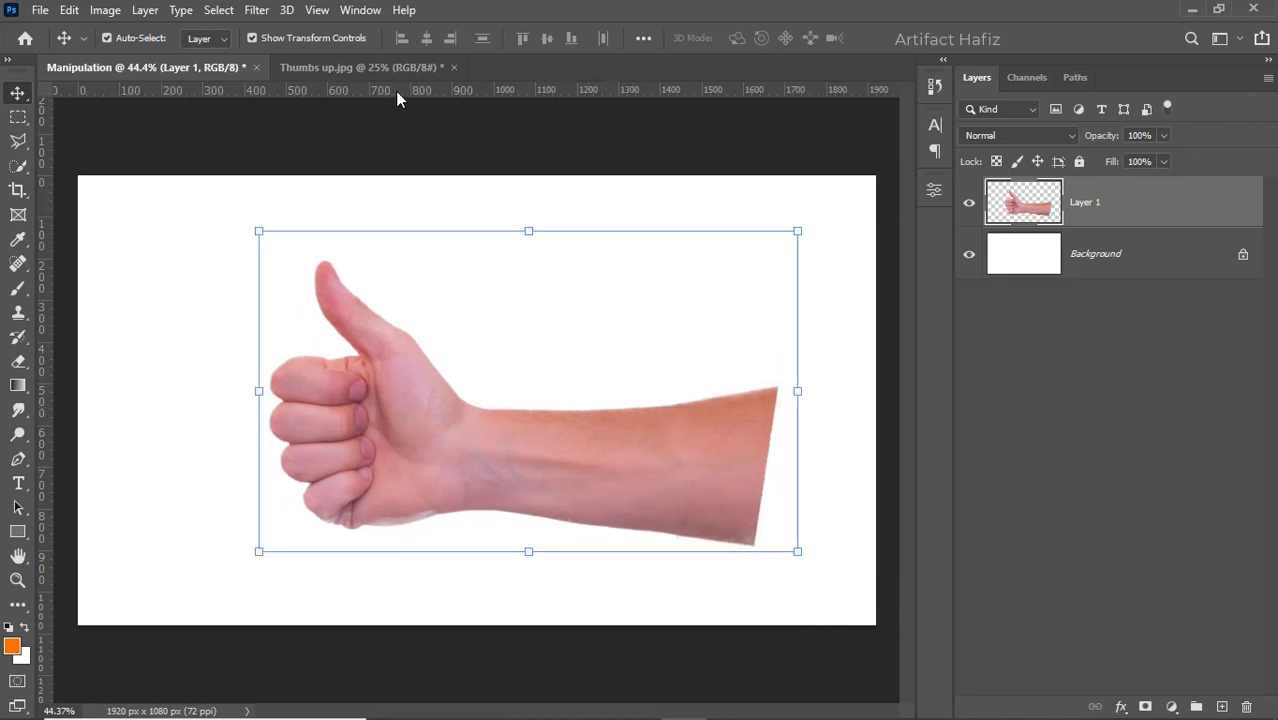
Open the portrait photo of the person holding a book from the 1711 folder
click(40, 10)
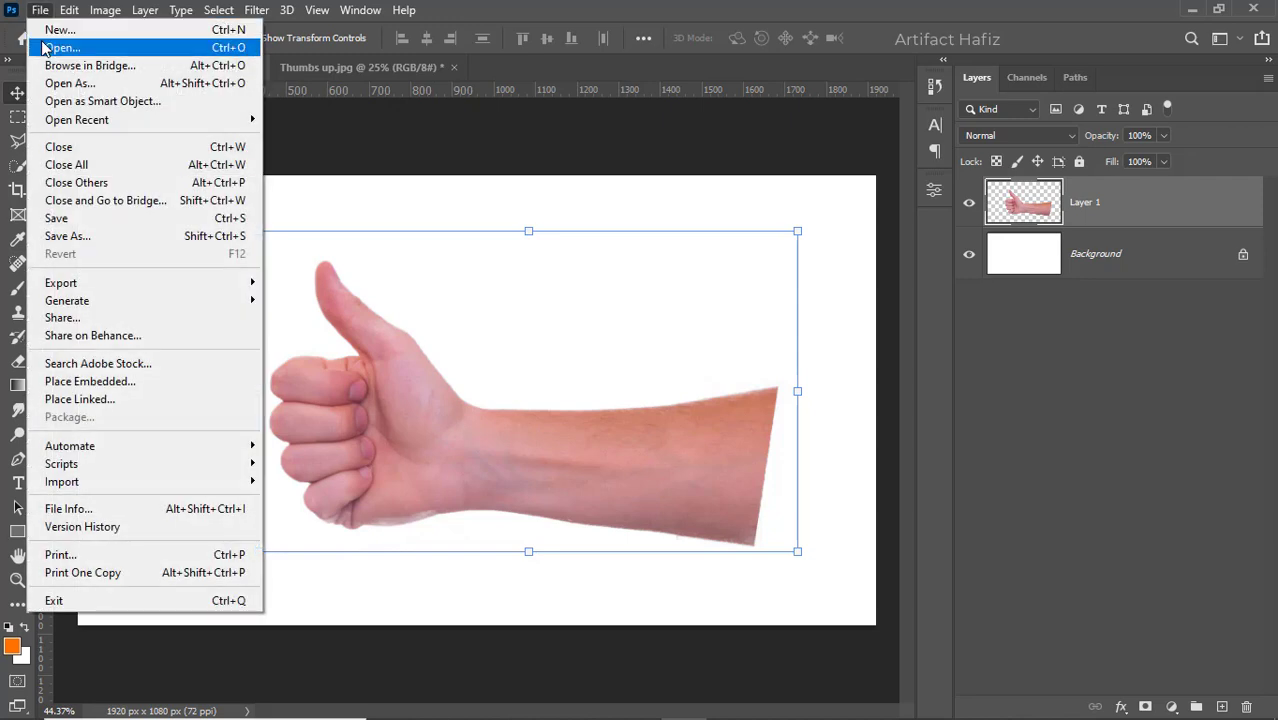
click(44, 48)
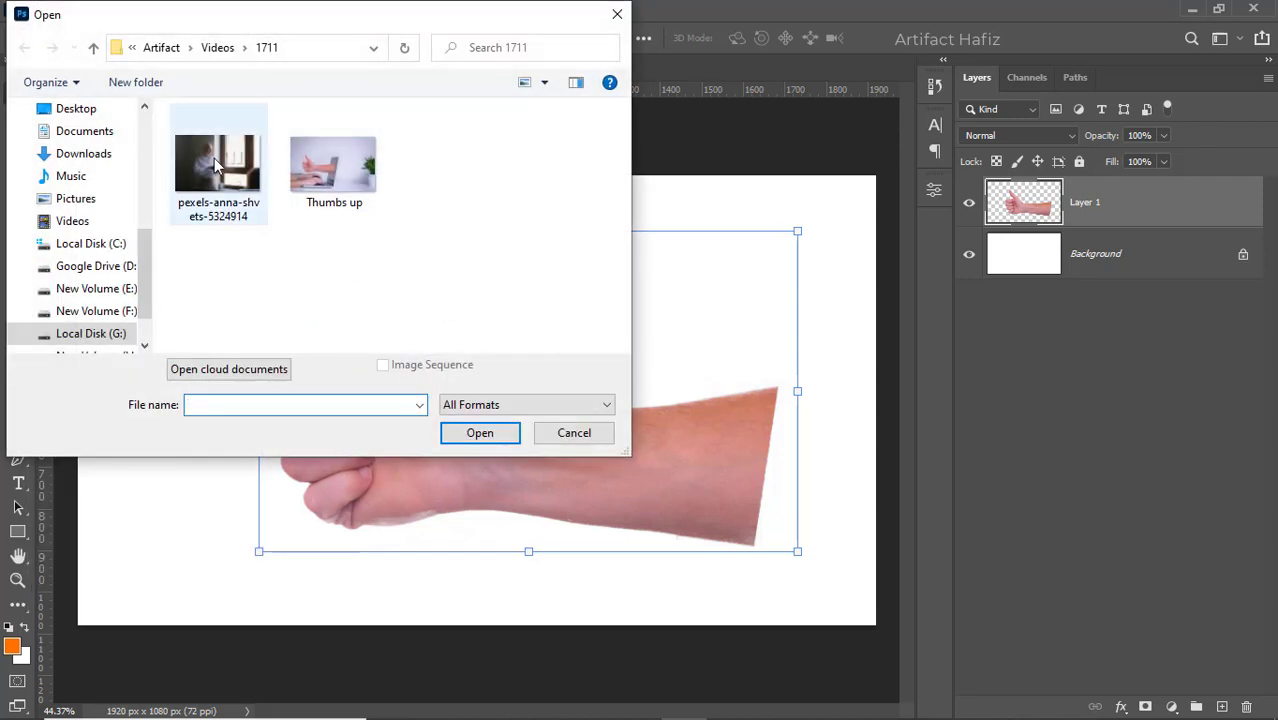
click(213, 165)
click(458, 434)
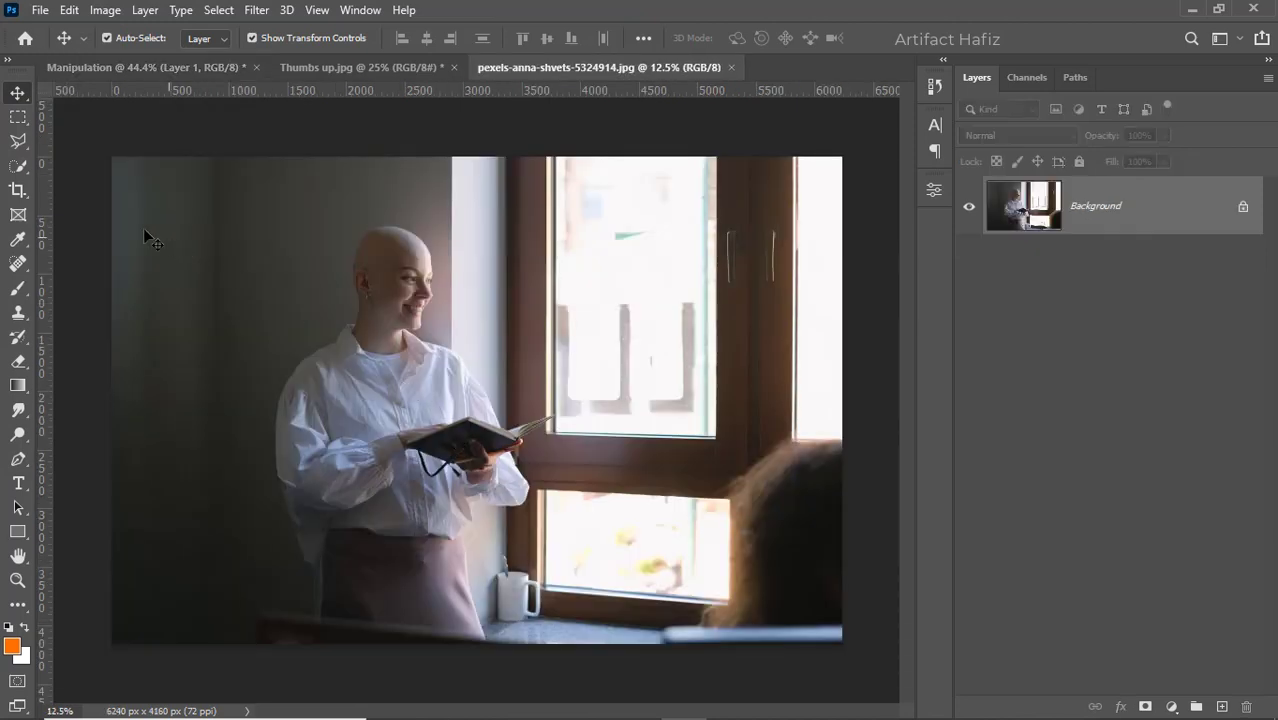
Select the person's head and neck with the Quick Selection tool at brush size 250
click(18, 165)
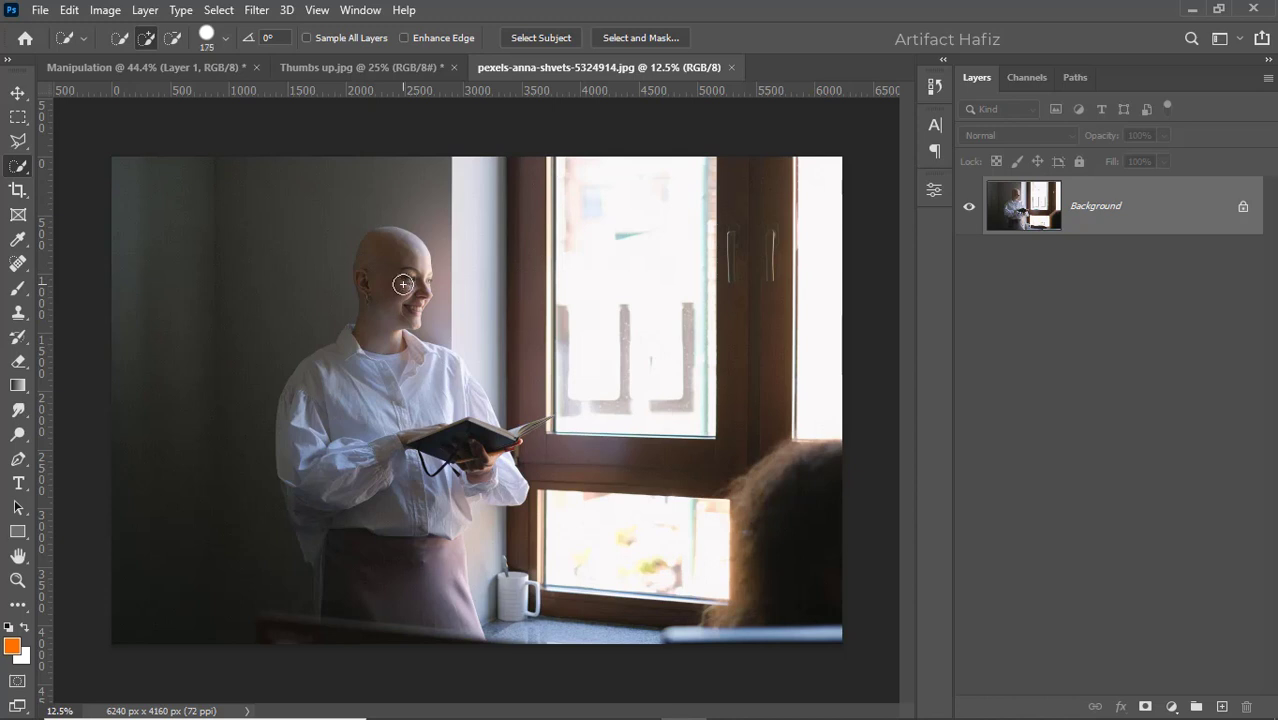
key(bracketright)
key(bracketright)
drag(394, 266, 407, 285)
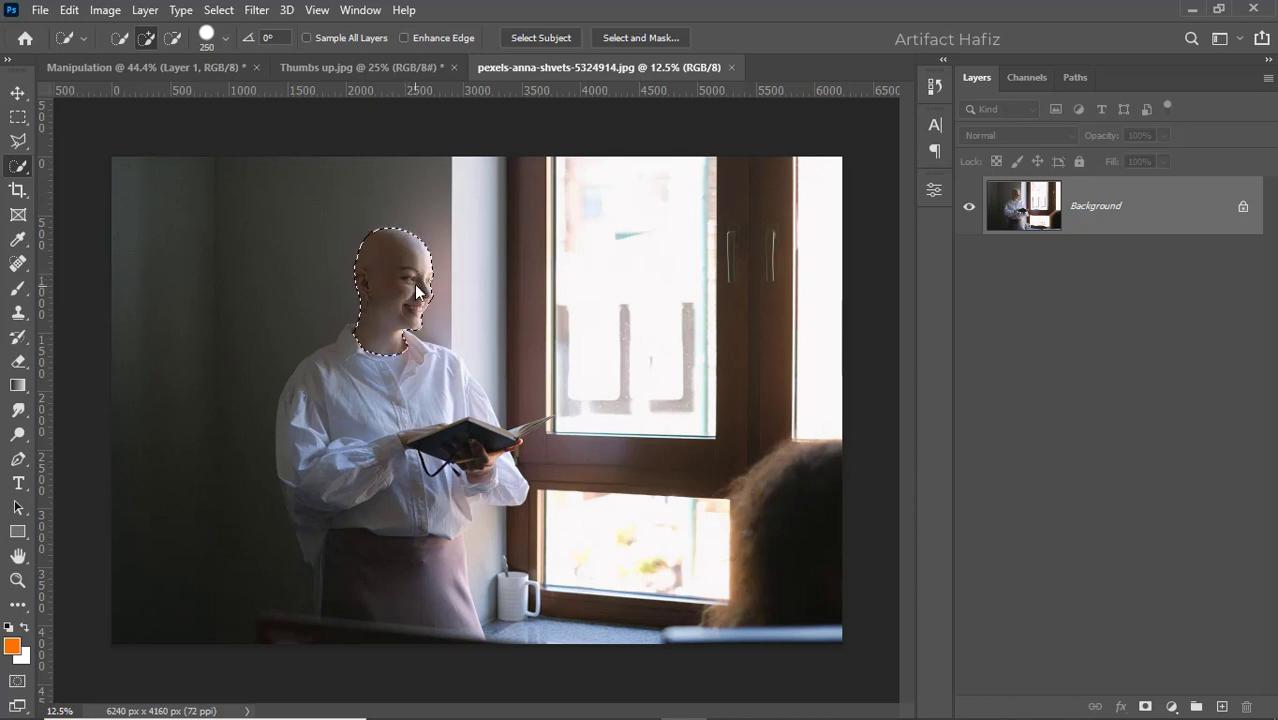
Refine the head and neck selection in Select and Mask with the Refine Edge Brush and apply it
click(618, 40)
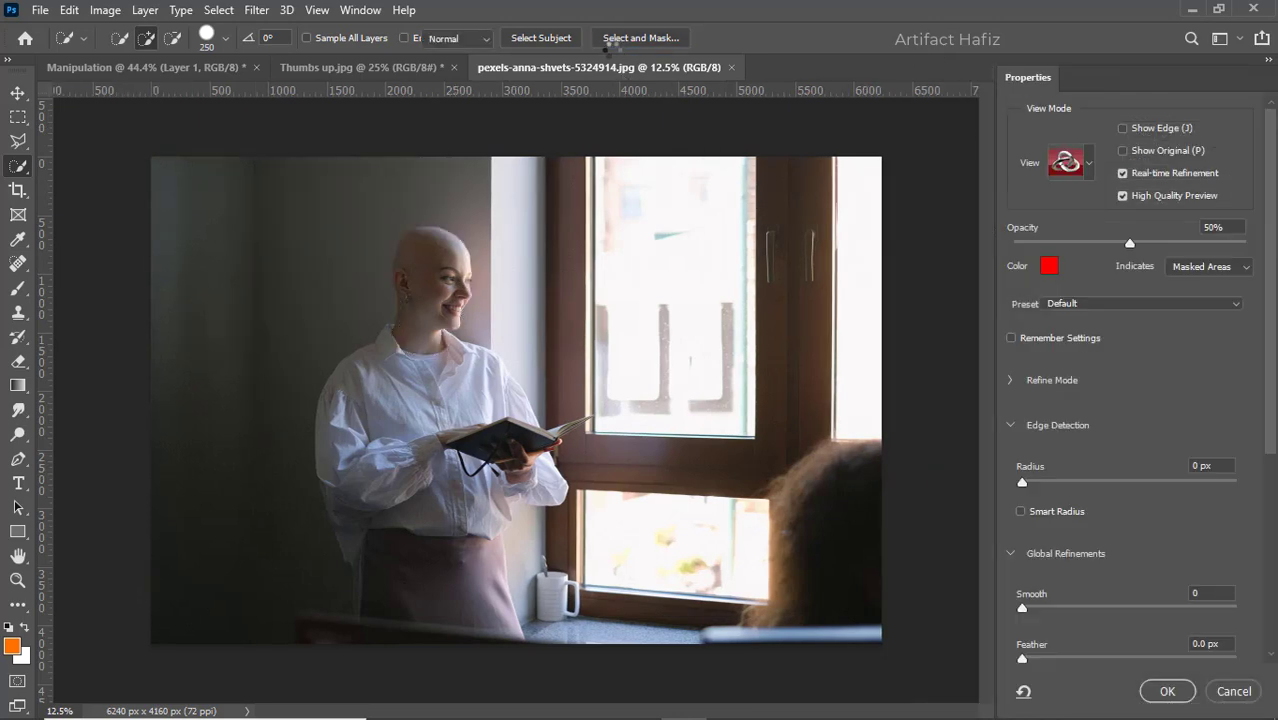
scroll(454, 326, up, 10)
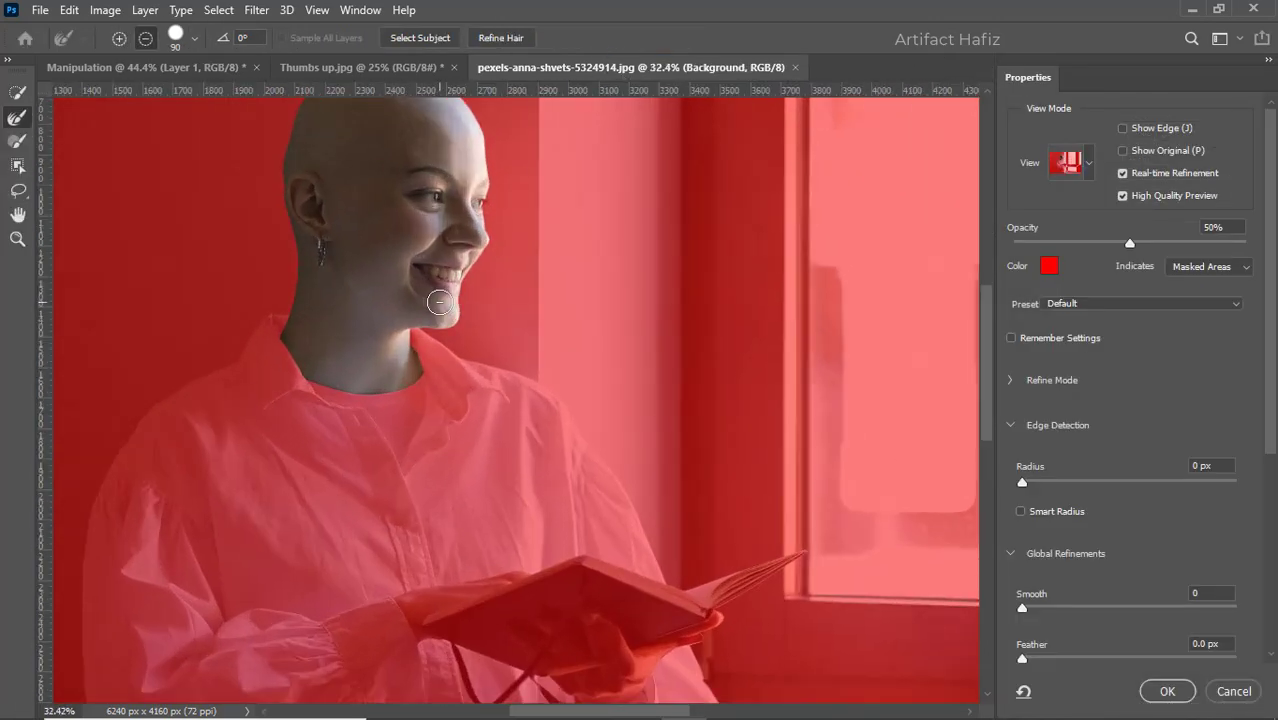
scroll(440, 302, up, 1)
drag(395, 237, 403, 330)
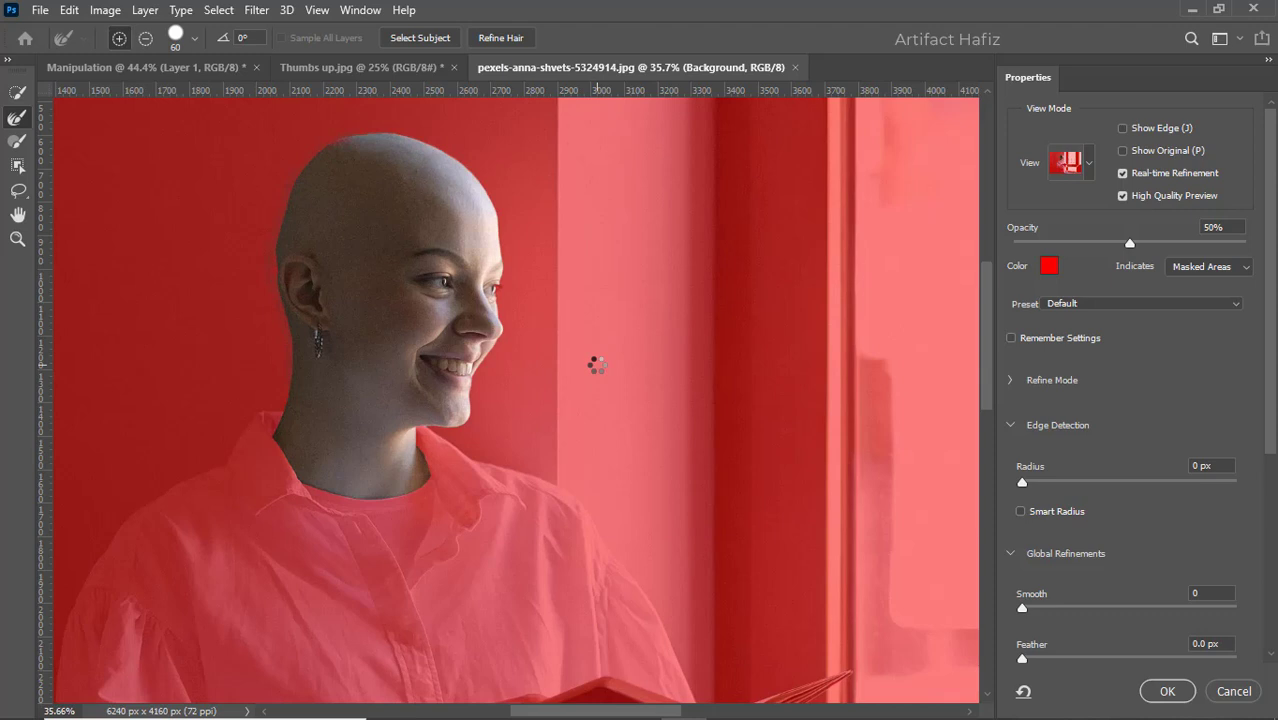
key(z)
click(1168, 691)
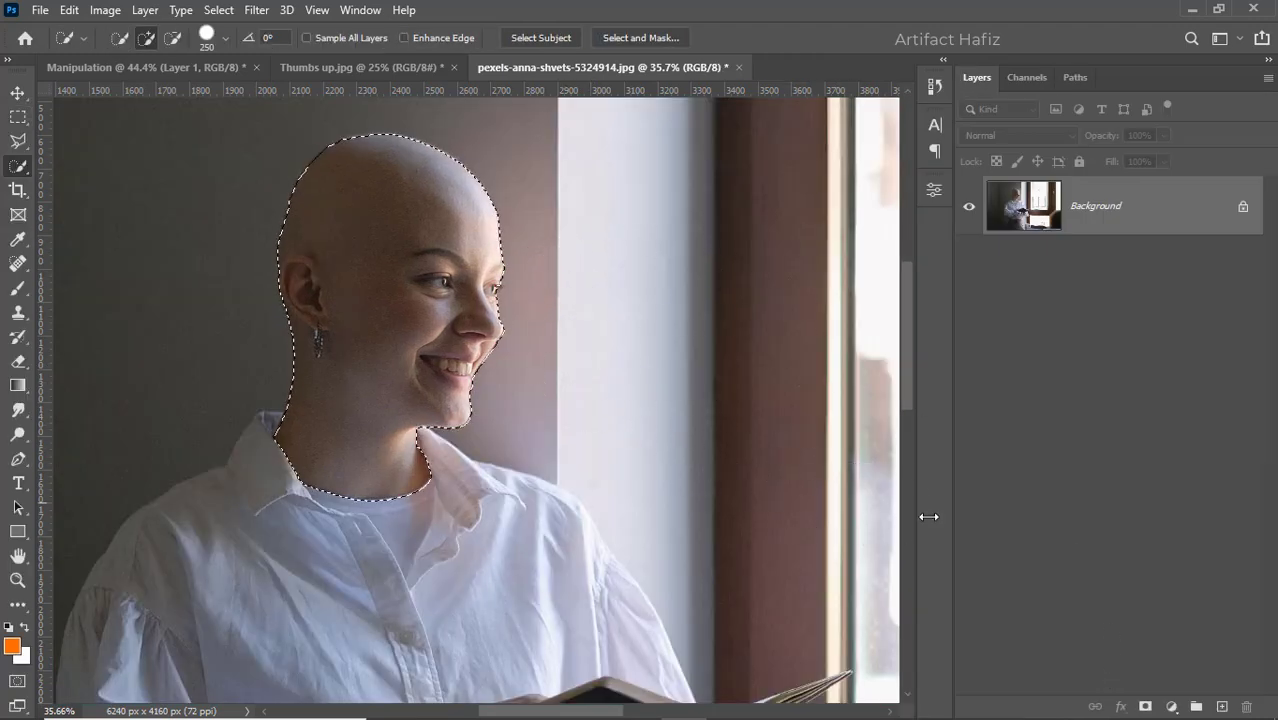
Move the selected head and neck into the Manipulation document as a new layer above the arm
click(18, 93)
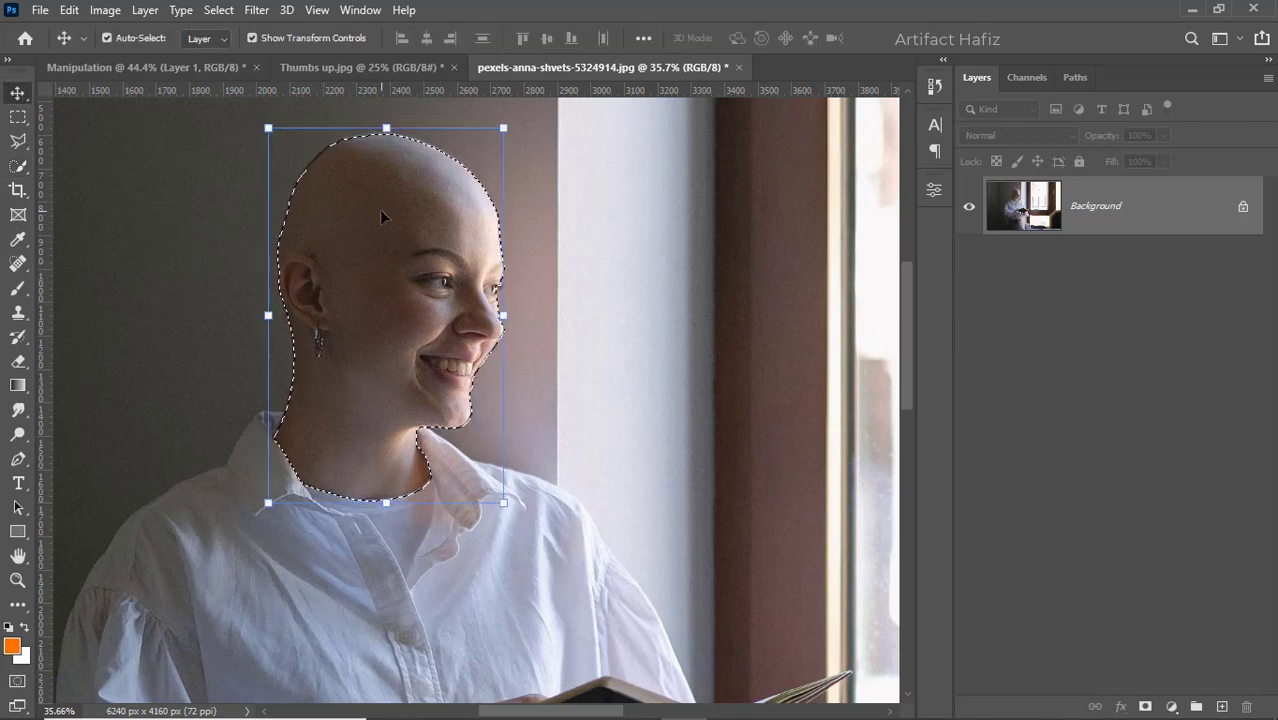
drag(379, 209, 194, 108)
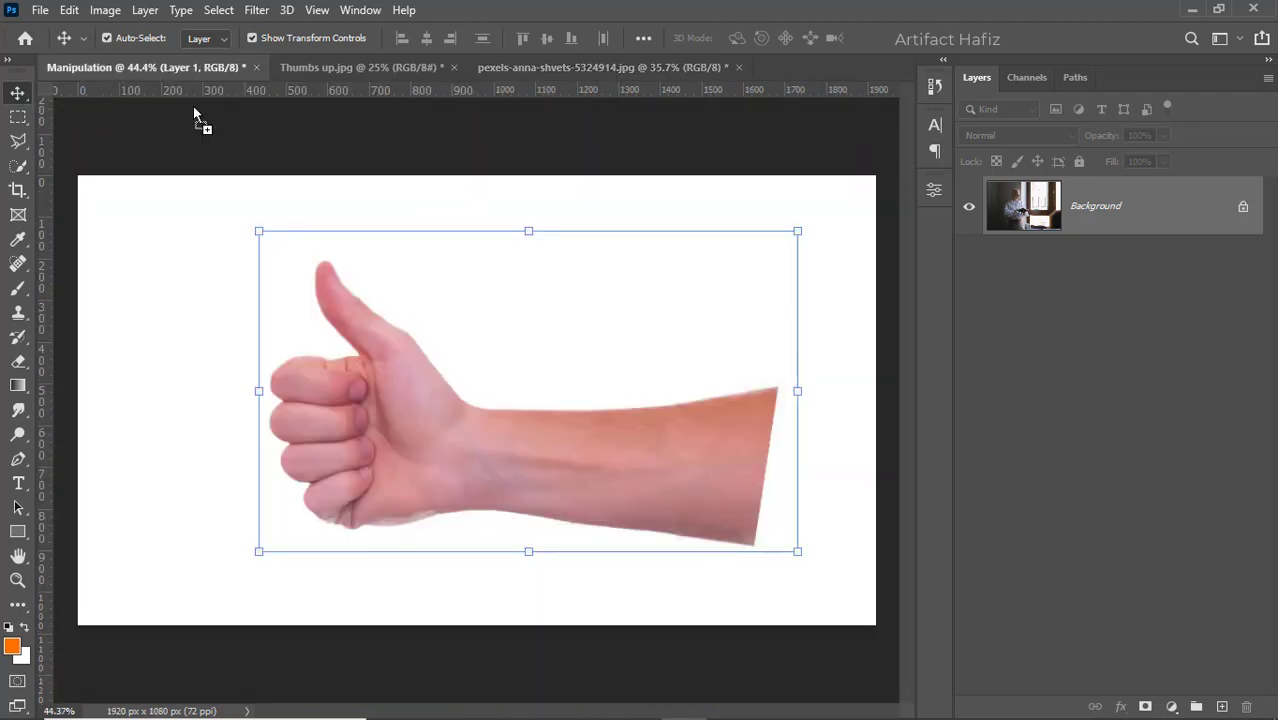
drag(540, 383, 541, 383)
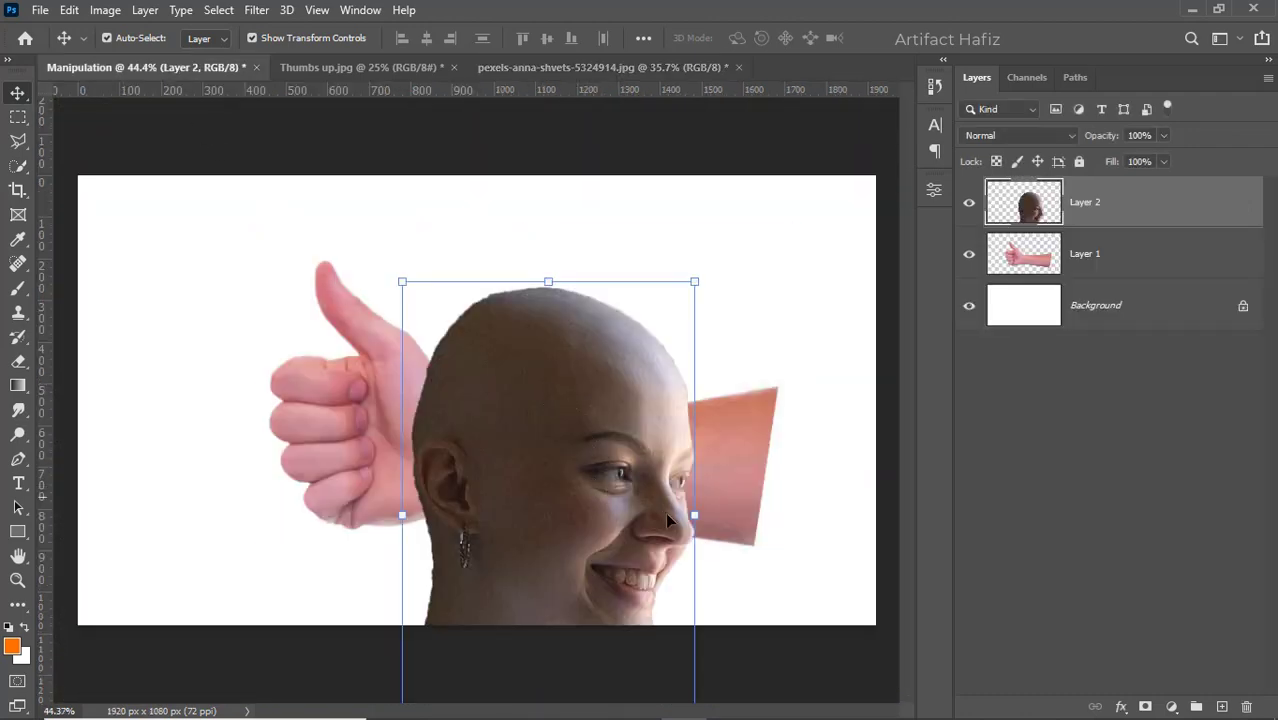
Scale the head to 49.35%, rotate it -19.45°, and place it over the palm and wrist of the arm
drag(693, 518, 525, 429)
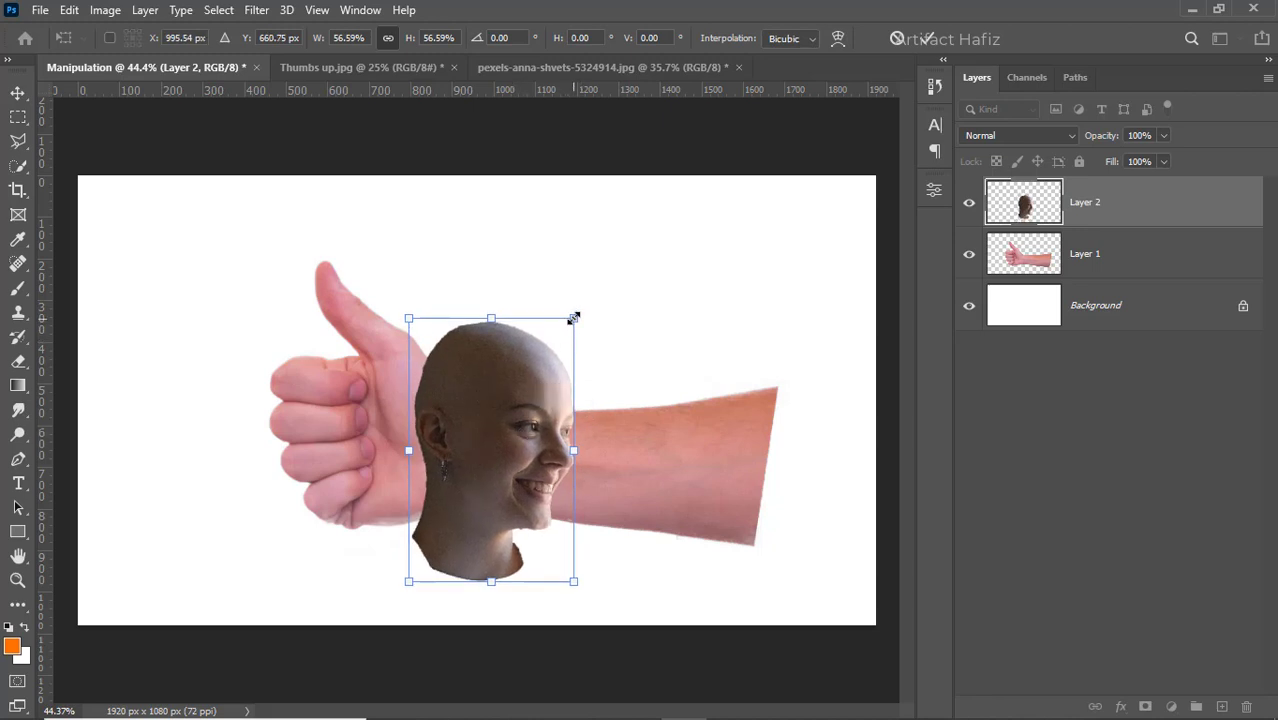
drag(597, 311, 543, 288)
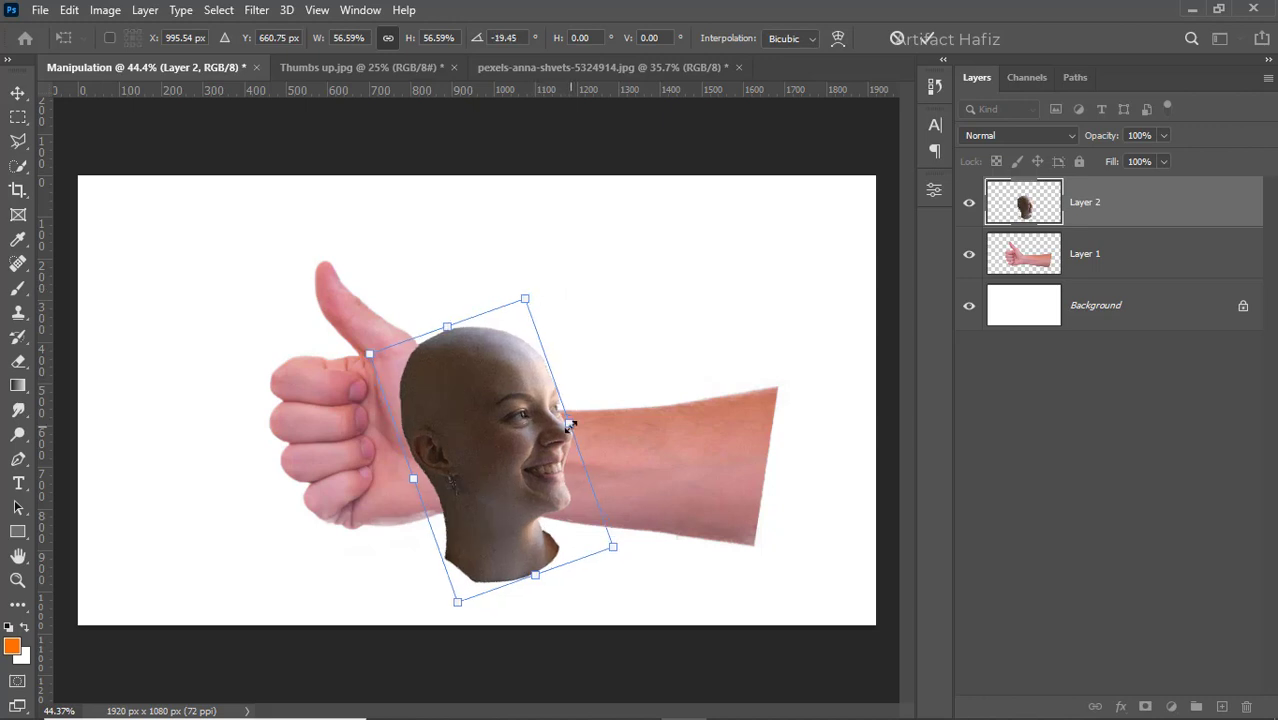
drag(570, 425, 417, 408)
drag(449, 531, 458, 559)
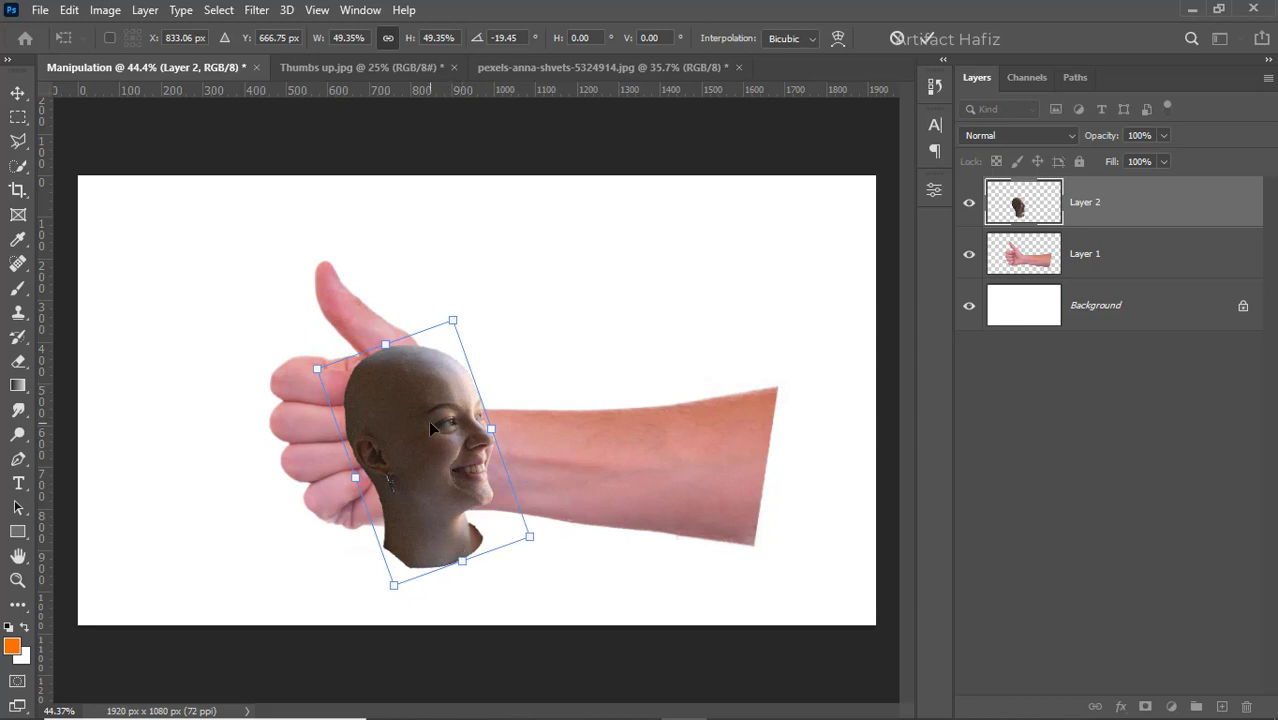
click(922, 40)
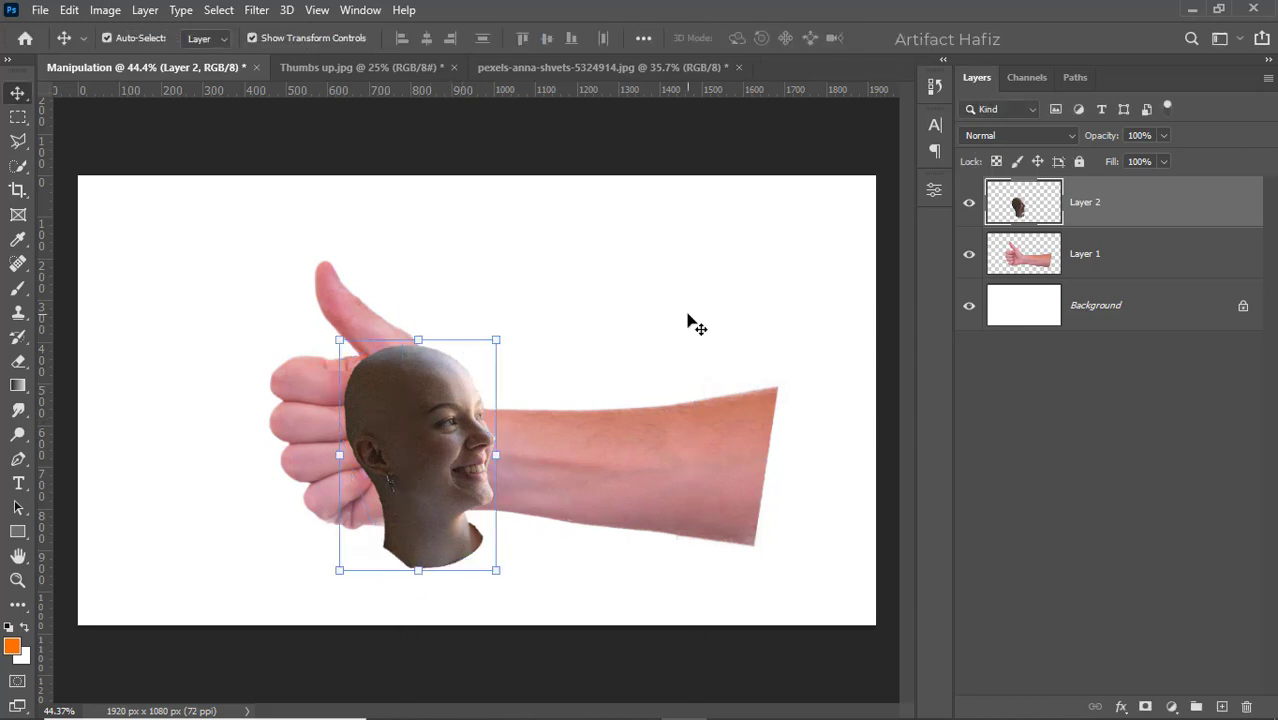
Add a layer mask to the arm layer, Layer 1
alt+scroll(440, 468, up, 3)
alt+scroll(440, 468, up, 2)
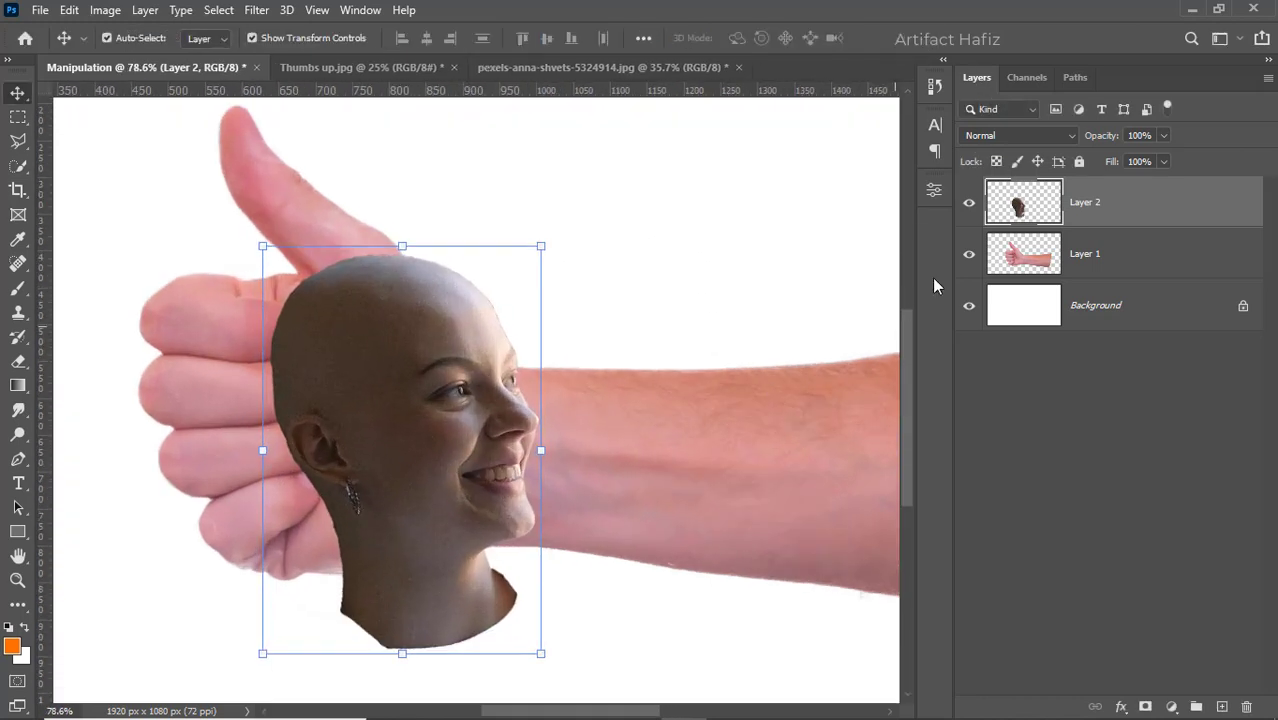
click(1068, 258)
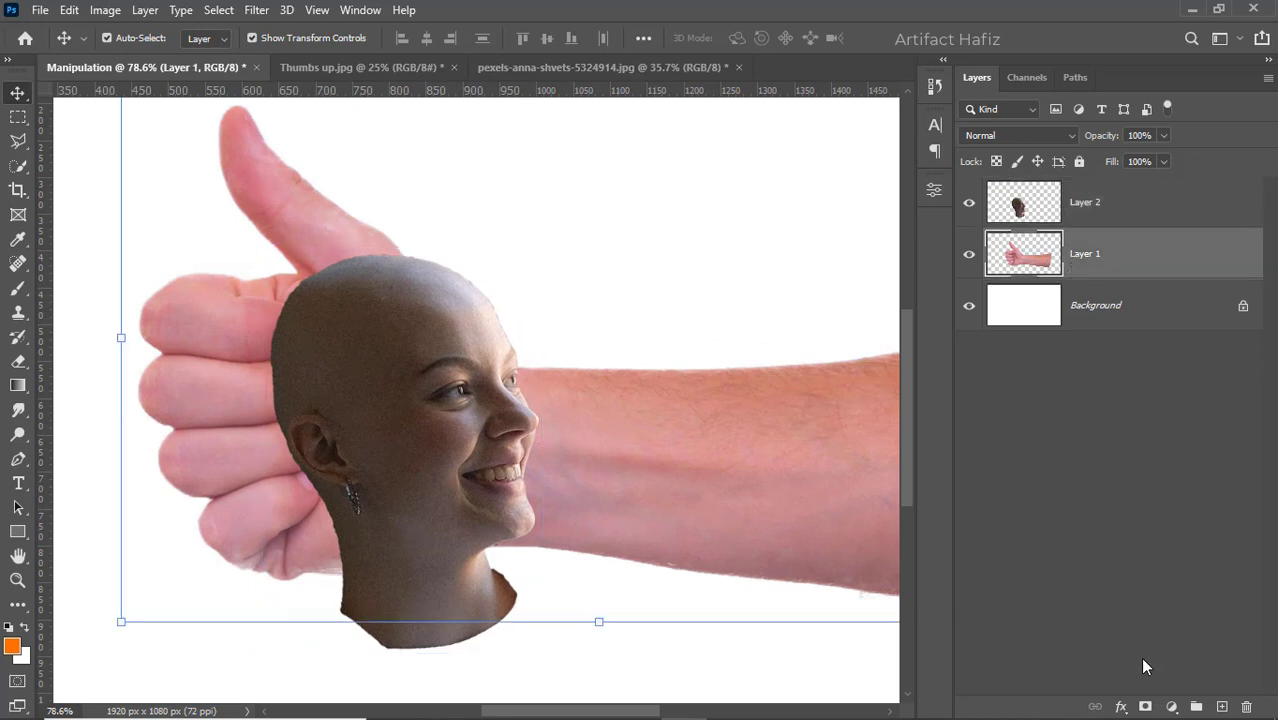
click(1144, 707)
alt+scroll(635, 465, down, 3)
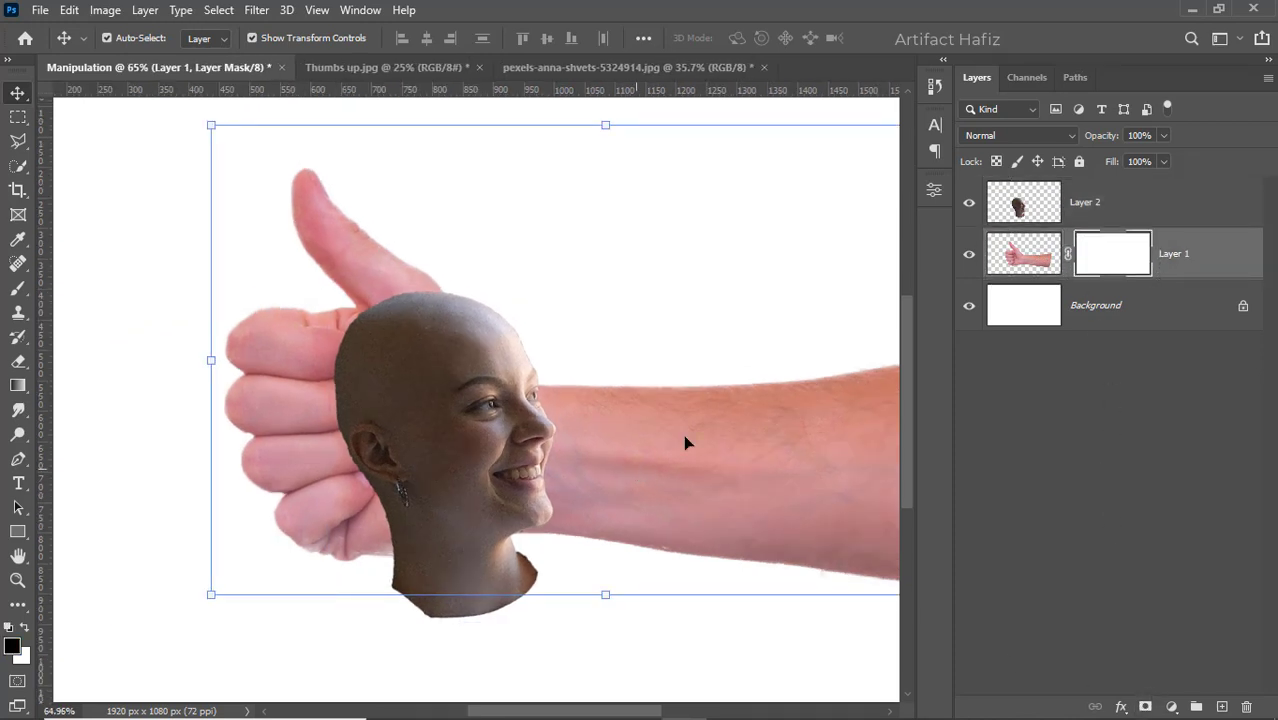
Choose the Brush tool with the Soft Round preset for painting on the arm's layer mask
drag(571, 373, 543, 350)
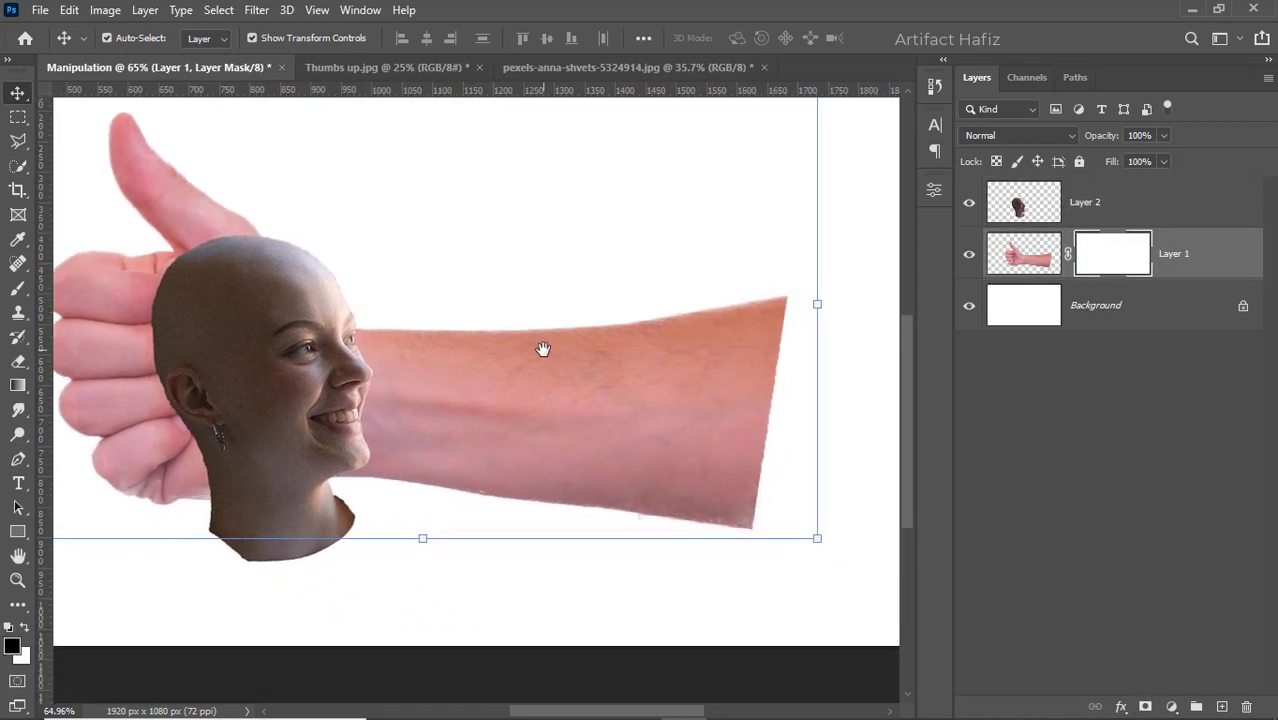
click(969, 255)
click(17, 288)
click(134, 40)
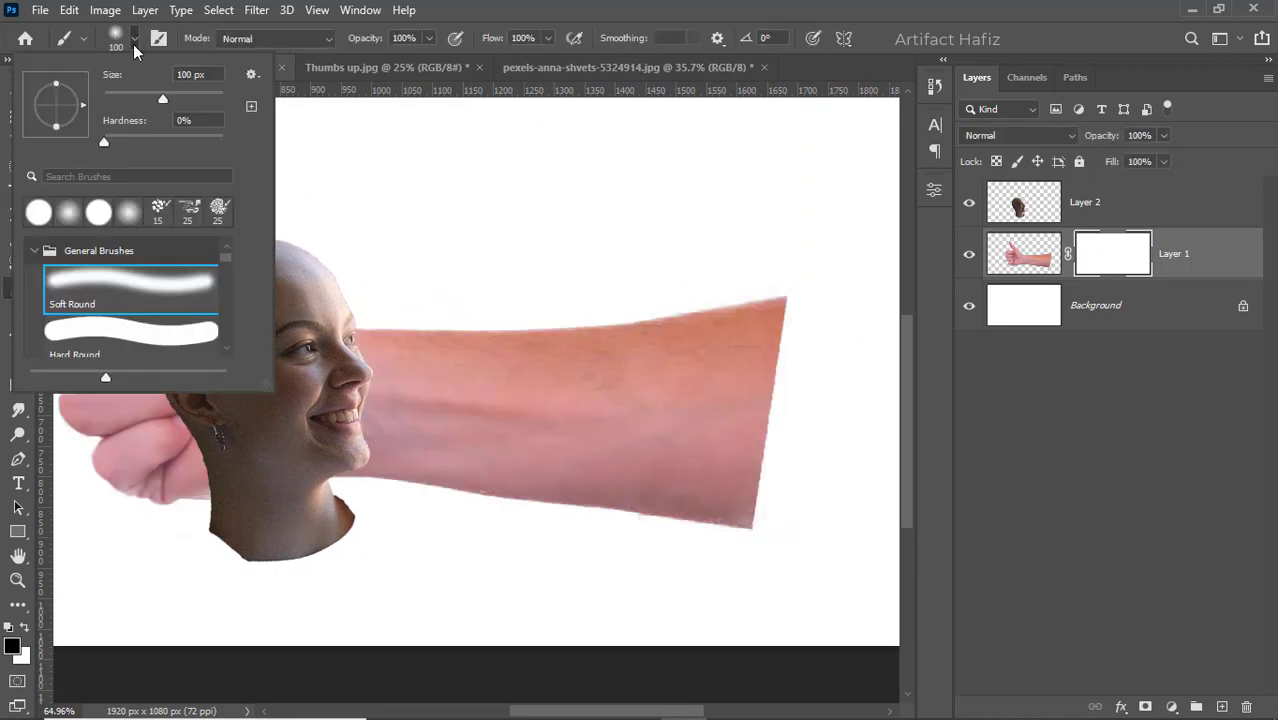
click(120, 287)
click(536, 5)
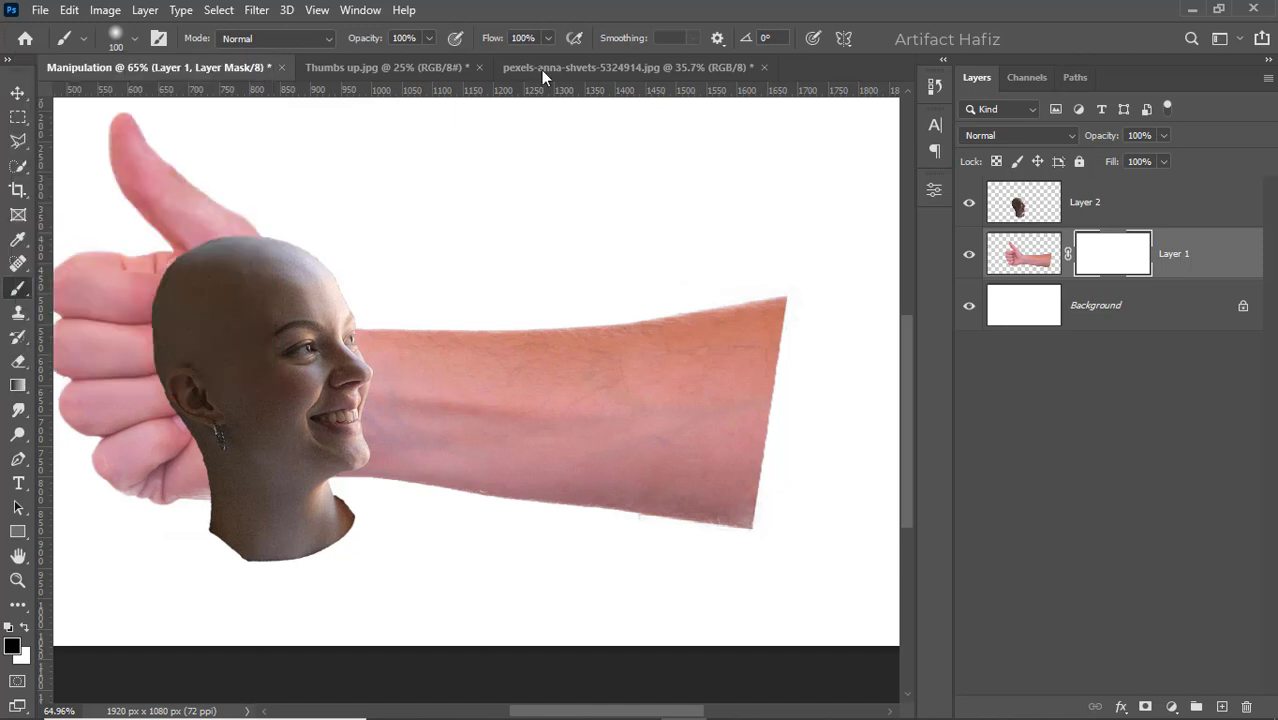
Enlarge the brush to 150 and paint black over the whole forearm on Layer 1's mask, leaving only the hand
key(bracketright)
key(bracketright)
mouse_move(771, 307)
mouse_down()
mouse_move(732, 535)
mouse_move(796, 255)
mouse_move(675, 531)
mouse_move(733, 234)
mouse_move(615, 535)
mouse_move(761, 268)
mouse_move(592, 542)
mouse_move(672, 275)
mouse_move(520, 563)
mouse_move(611, 294)
mouse_move(514, 514)
mouse_move(586, 273)
mouse_move(442, 549)
mouse_move(479, 298)
mouse_move(456, 484)
mouse_move(452, 384)
mouse_move(384, 294)
mouse_move(339, 279)
mouse_move(374, 465)
mouse_move(388, 333)
mouse_move(419, 462)
mouse_move(447, 346)
mouse_move(472, 488)
mouse_move(504, 297)
mouse_move(395, 300)
mouse_move(409, 429)
mouse_move(371, 329)
mouse_move(384, 485)
mouse_move(374, 499)
mouse_move(400, 397)
mouse_move(449, 461)
mouse_up()
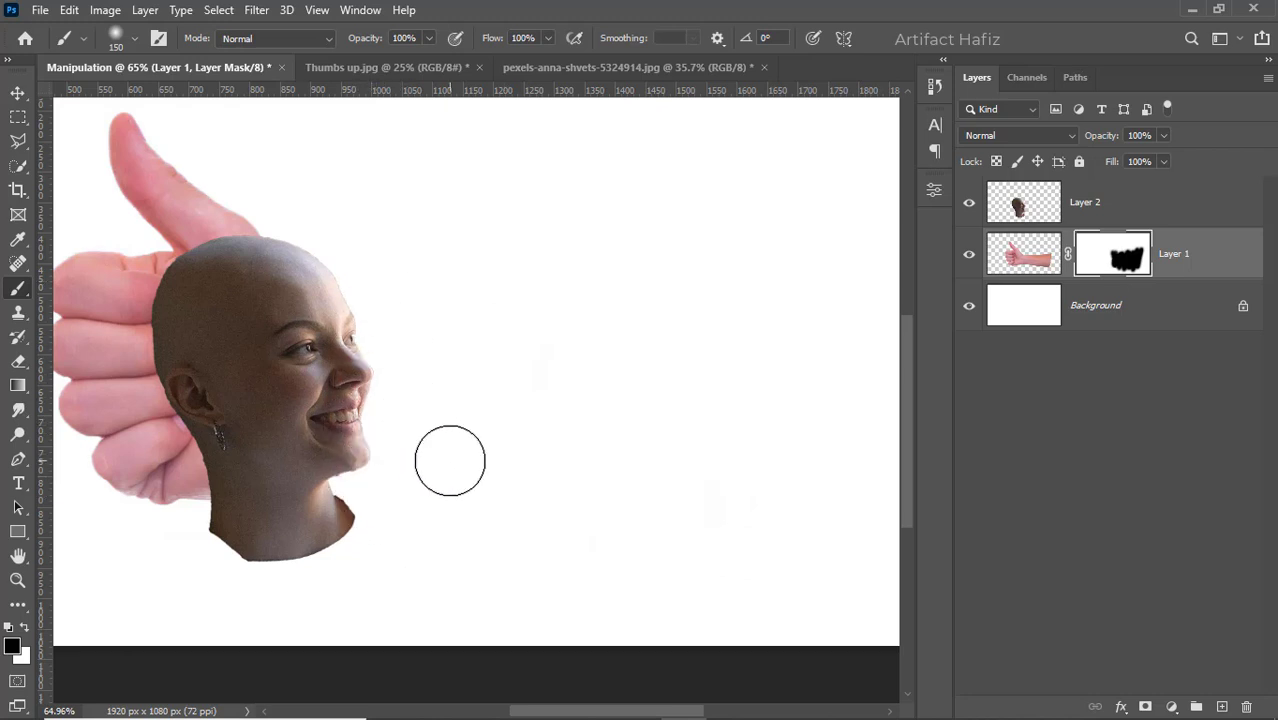
Add a layer mask to the head layer, Layer 2, and paint out the back of the head, the ear and the neck
click(1108, 186)
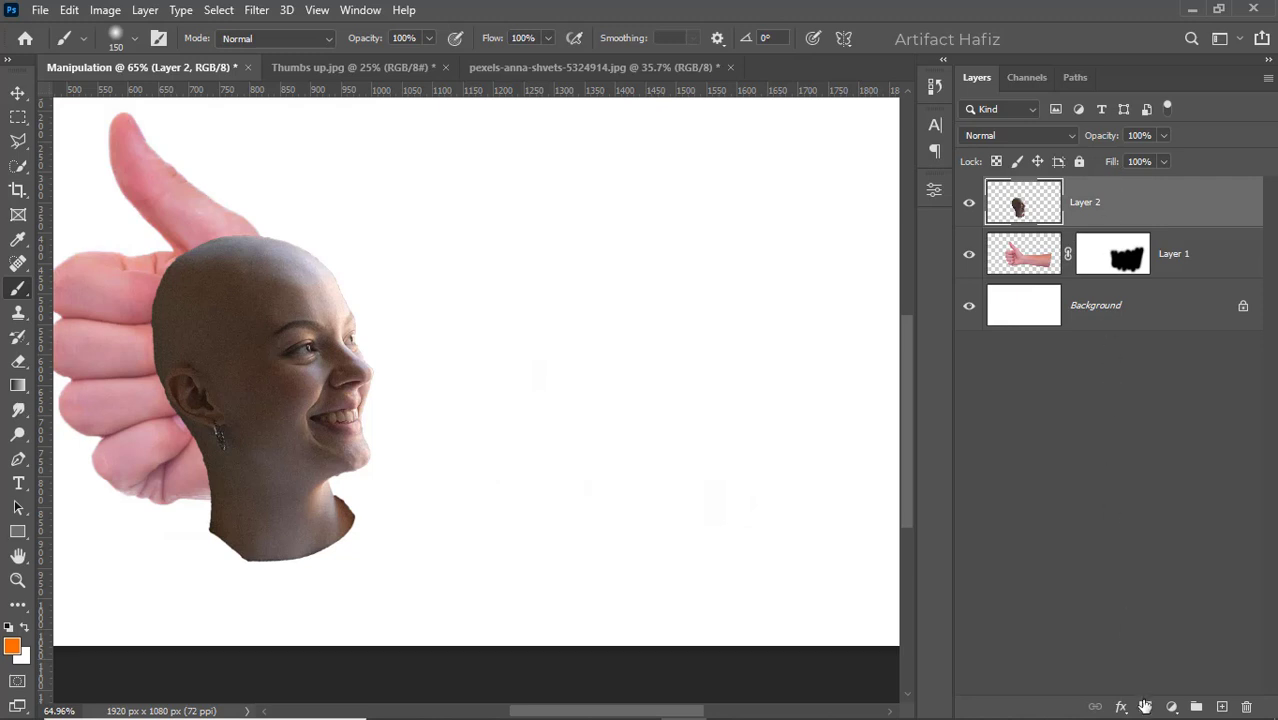
click(1145, 706)
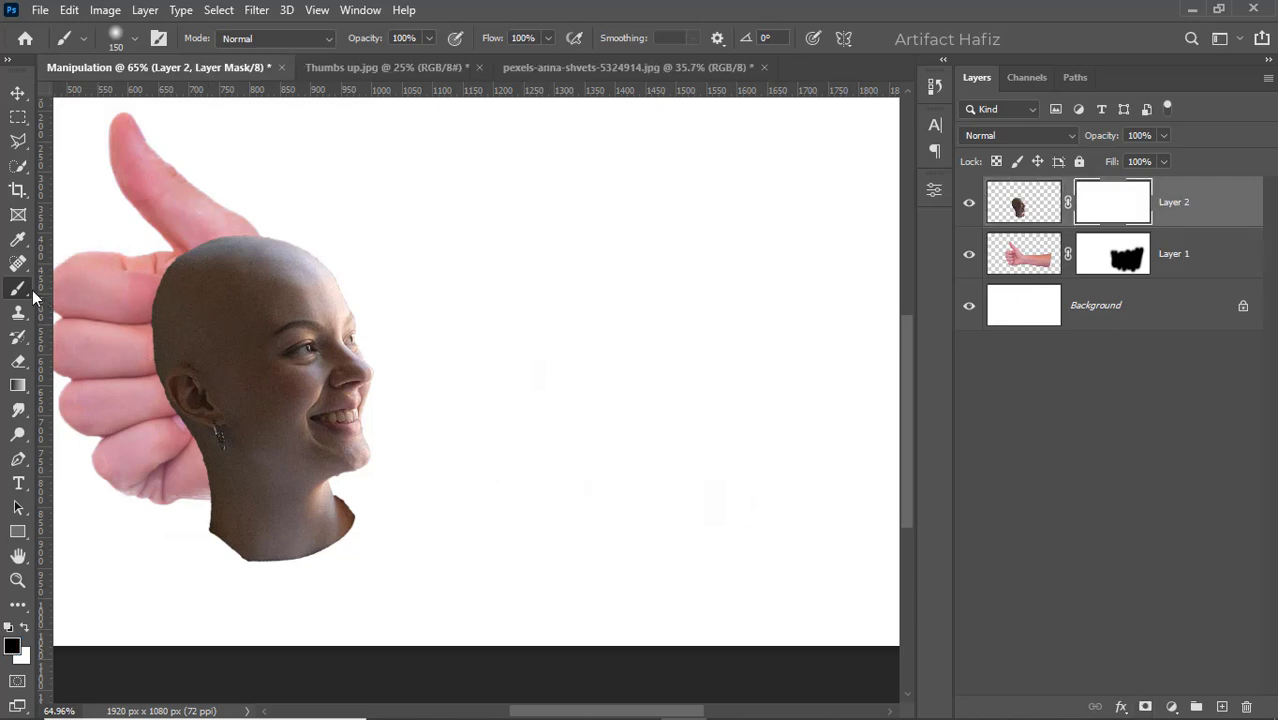
mouse_move(147, 291)
mouse_down()
mouse_move(210, 564)
mouse_move(151, 317)
mouse_move(158, 274)
mouse_move(182, 304)
mouse_move(171, 260)
mouse_move(188, 311)
mouse_move(186, 243)
mouse_move(183, 423)
mouse_move(190, 370)
mouse_move(199, 541)
mouse_move(293, 573)
mouse_move(365, 537)
mouse_move(230, 541)
mouse_move(347, 544)
mouse_up()
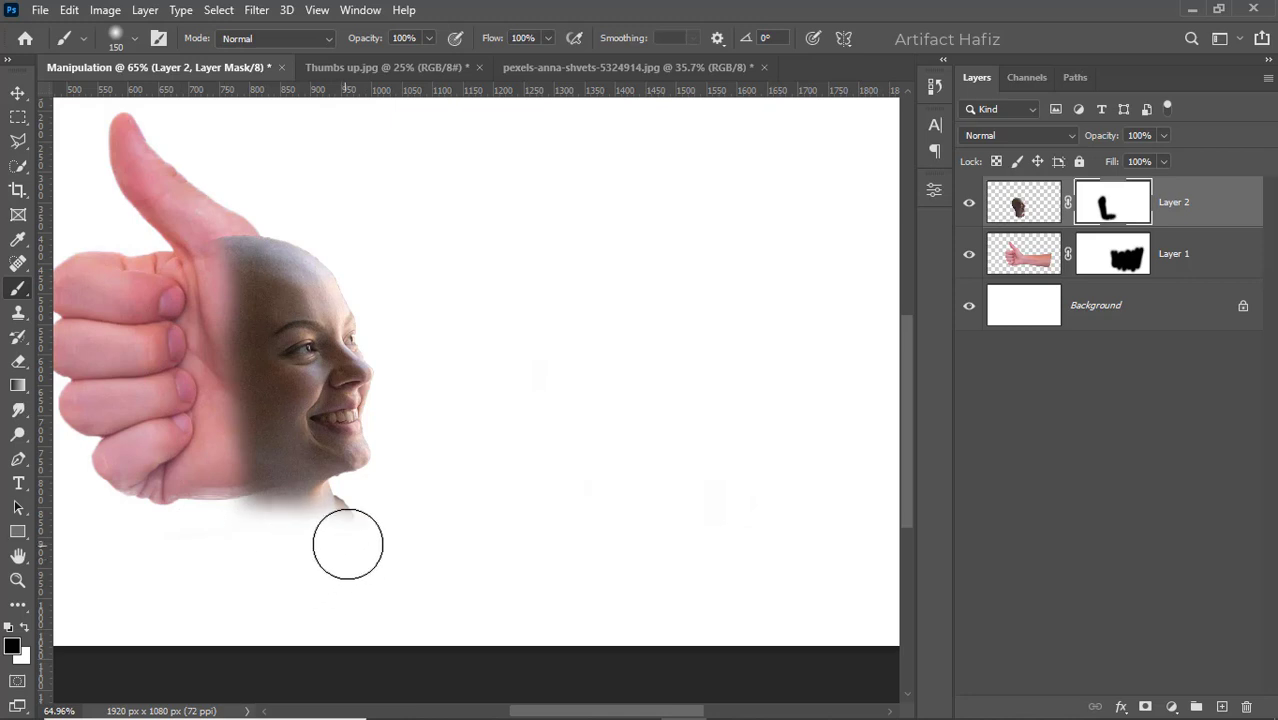
Reduce the brush size and paint over the leftover neck edge below the jaw on Layer 2's mask
key(bracketleft)
key(bracketleft)
key(bracketleft)
key(bracketleft)
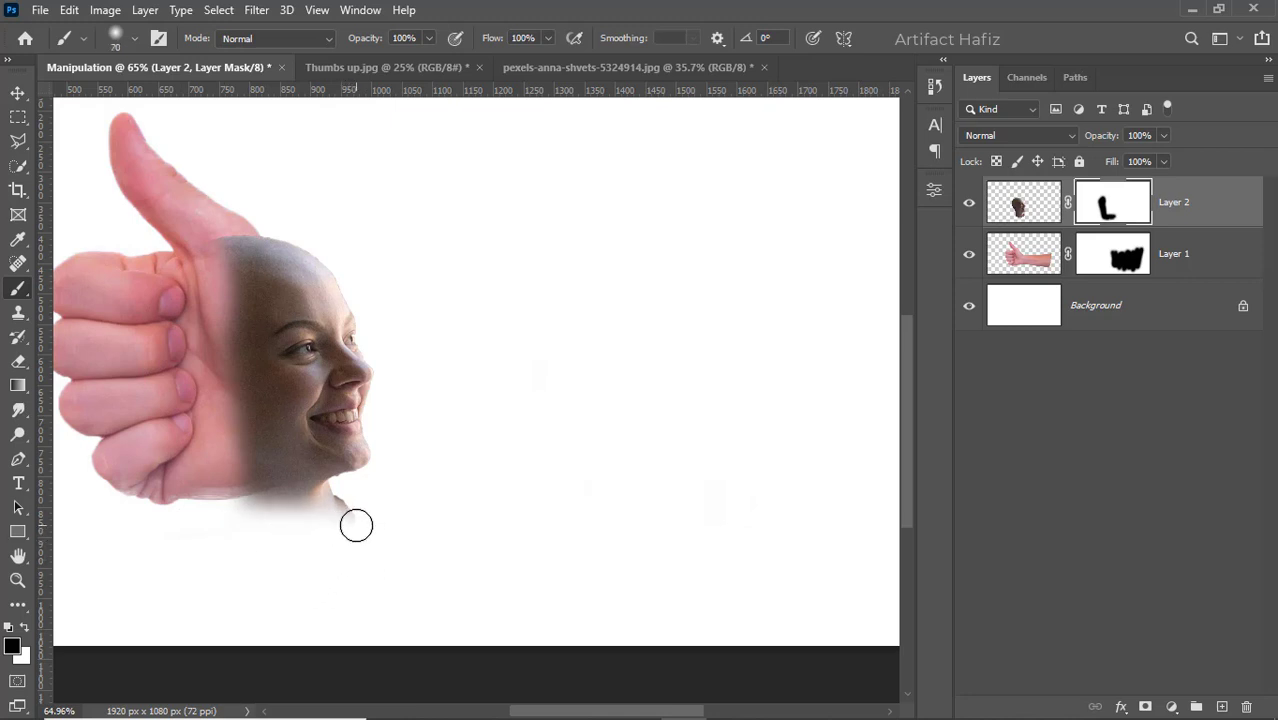
mouse_move(334, 511)
mouse_down()
mouse_move(245, 518)
mouse_move(311, 530)
mouse_move(339, 506)
mouse_move(294, 508)
mouse_move(266, 543)
mouse_move(305, 530)
mouse_move(303, 507)
mouse_move(227, 528)
mouse_move(246, 544)
mouse_move(328, 507)
mouse_up()
Clean up the remaining neck fragment directly under the chin on Layer 2's mask with a much smaller soft brush
scroll(334, 505, up, 5)
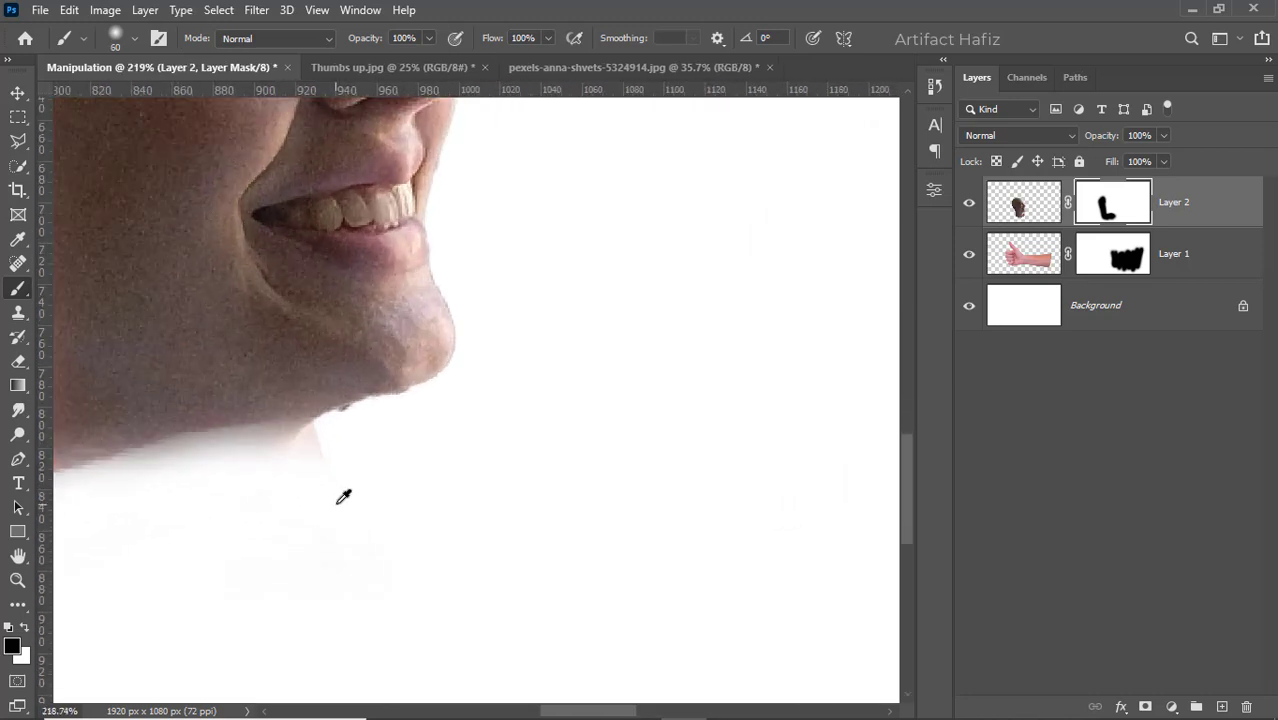
key(bracketleft)
key(bracketleft)
key(bracketleft)
key(bracketleft)
key(bracketleft)
key(bracketleft)
key(bracketleft)
key(bracketleft)
key(bracketleft)
key(bracketleft)
key(bracketleft)
key(bracketright)
key(bracketright)
key(bracketright)
mouse_move(318, 441)
mouse_down()
mouse_move(117, 492)
mouse_move(349, 424)
mouse_up()
key(bracketleft)
key(bracketleft)
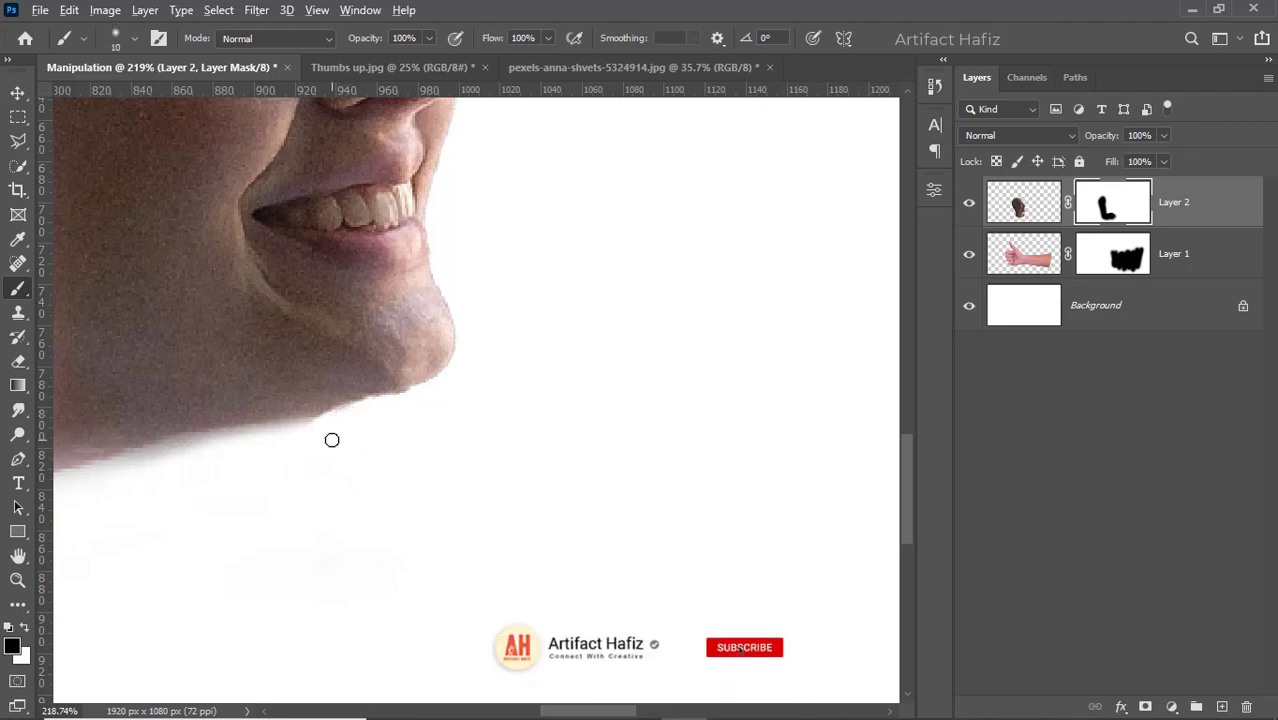
Refine Layer 2's mask along the lower jawline toward the palm with a small brush for a smooth edge
scroll(332, 440, down, 3)
scroll(320, 452, up, 2)
drag(319, 455, 456, 450)
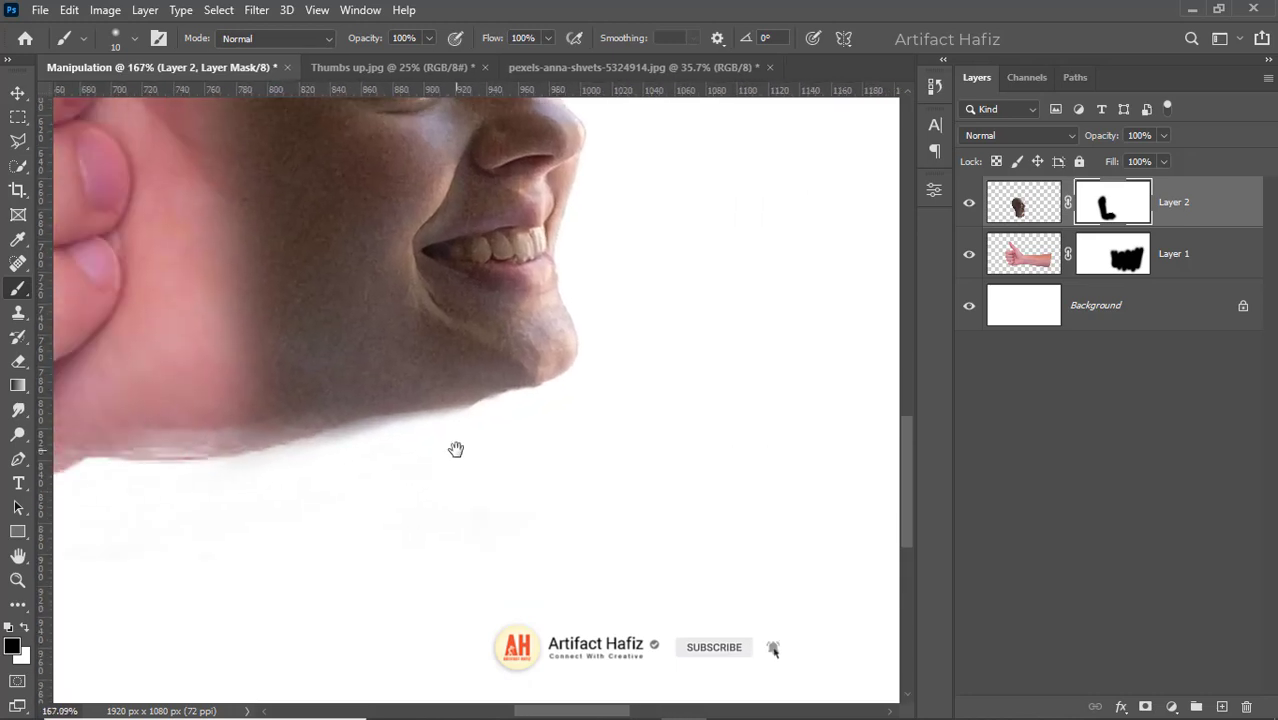
key(bracketright)
drag(360, 434, 205, 471)
key(bracketleft)
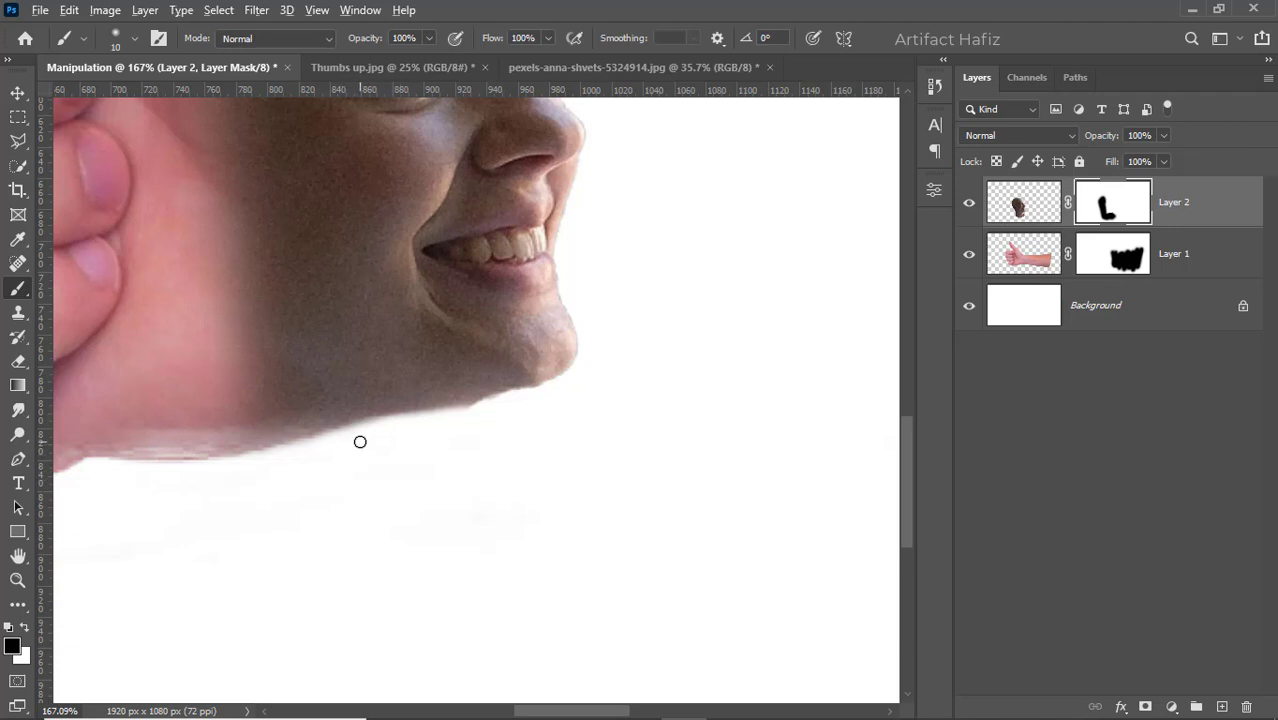
scroll(359, 442, down, 4)
scroll(331, 328, down, 1)
scroll(302, 223, up, 3)
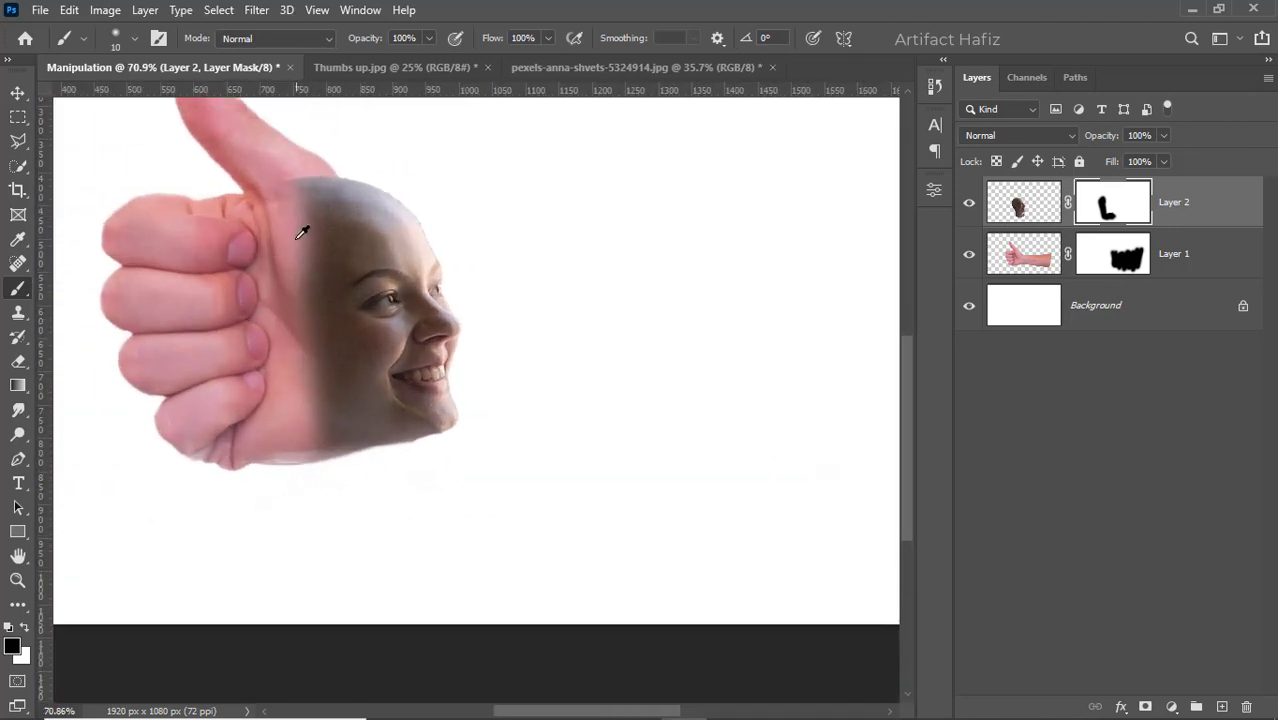
Add a Brightness/Contrast adjustment clipped to the head layer, Layer 2, and set its brightness to 59
key(v)
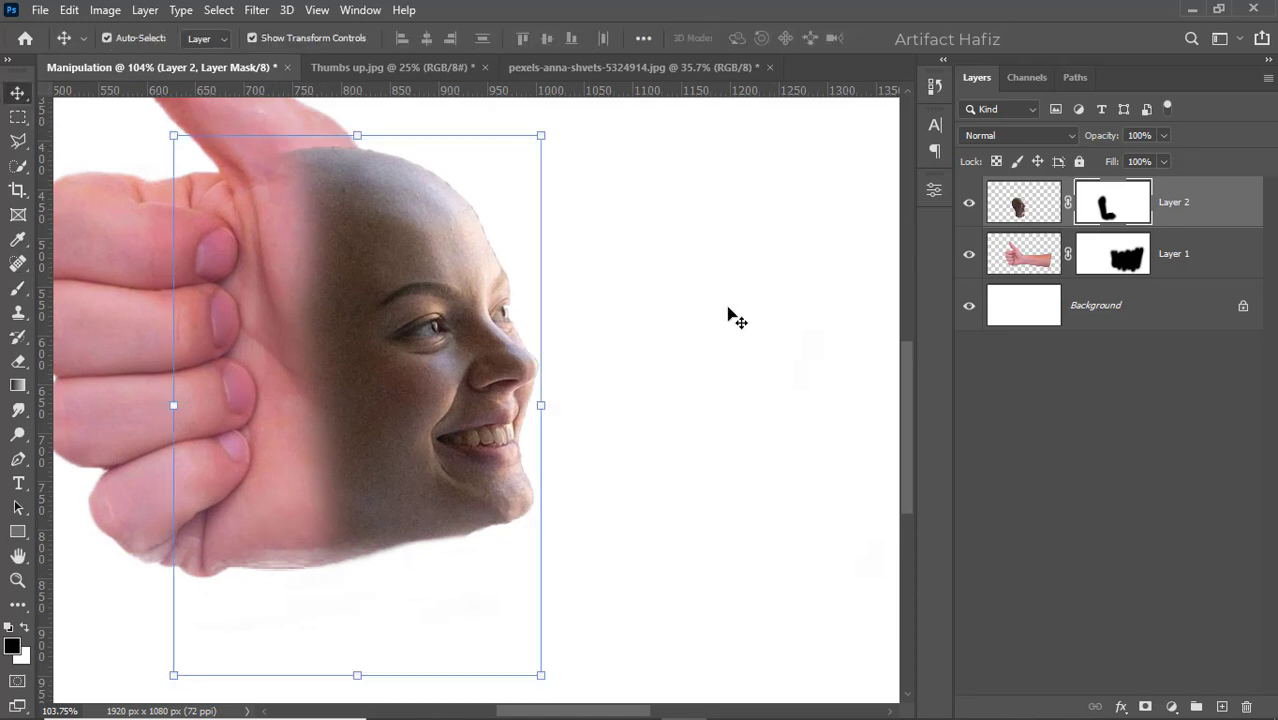
scroll(576, 348, down, 2)
click(1194, 201)
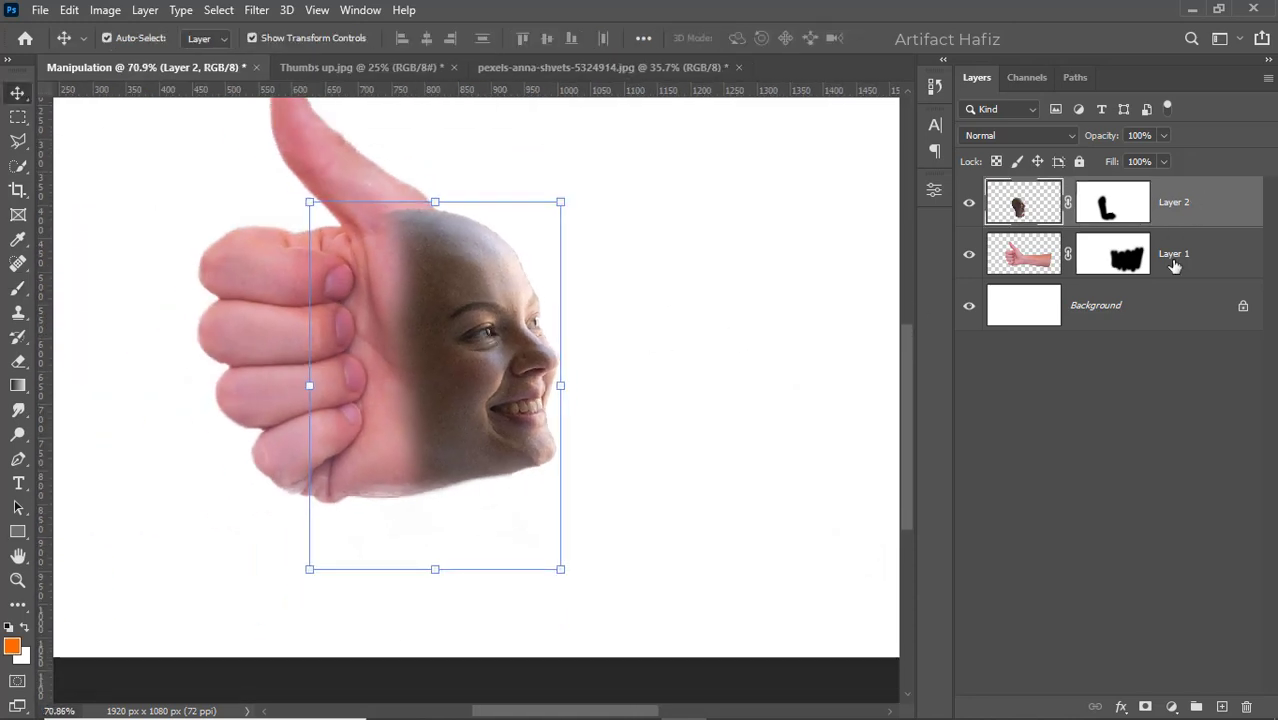
click(1171, 705)
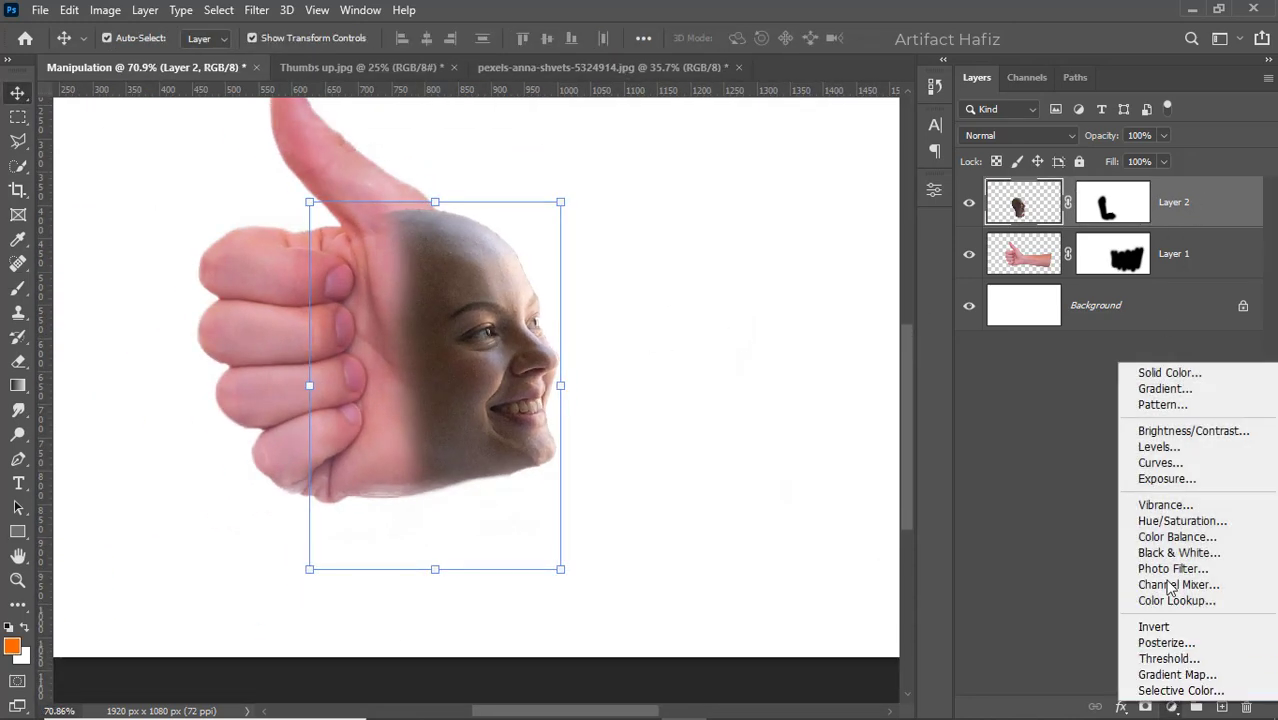
click(1155, 432)
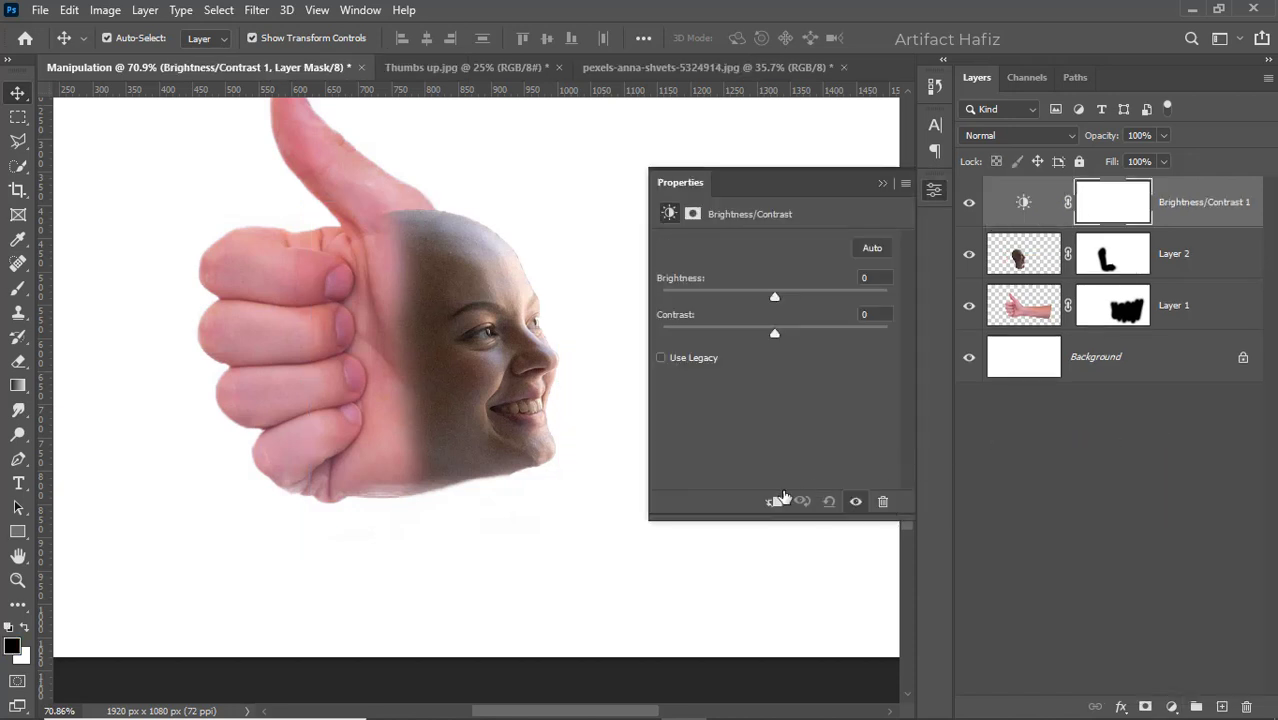
click(772, 499)
drag(793, 291, 845, 301)
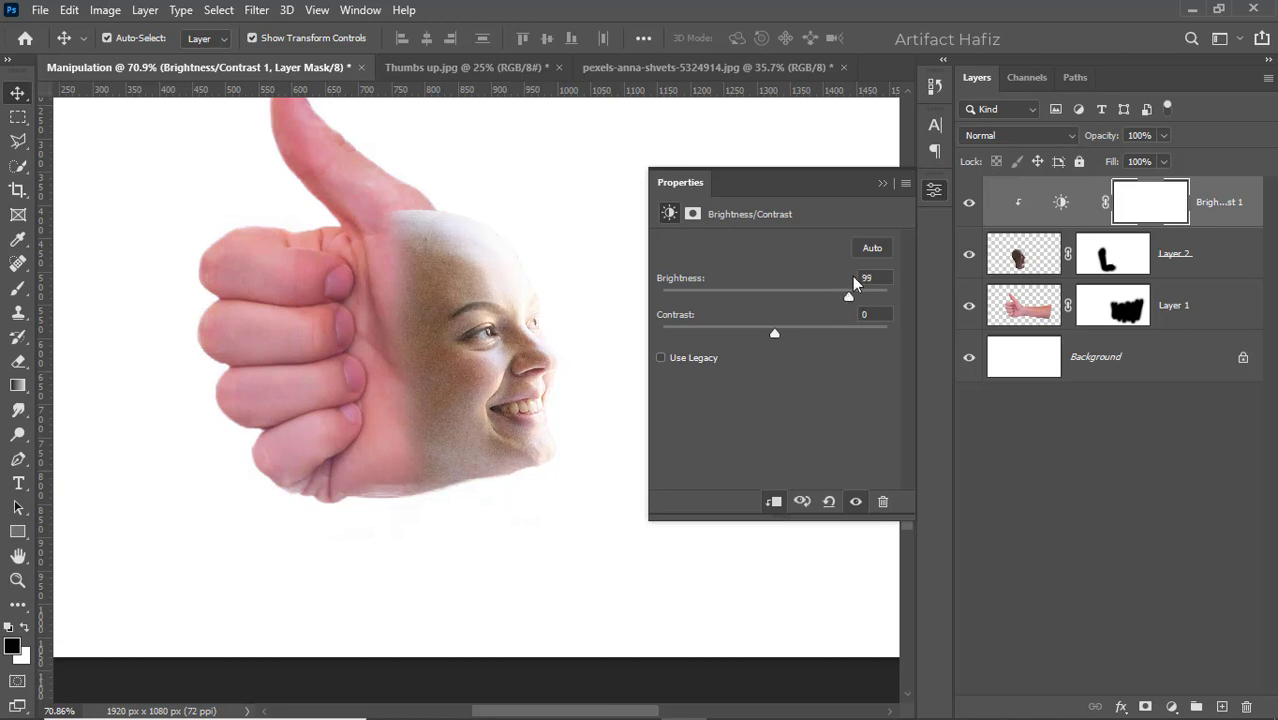
mouse_move(854, 296)
mouse_down()
mouse_move(821, 297)
mouse_move(833, 300)
mouse_up()
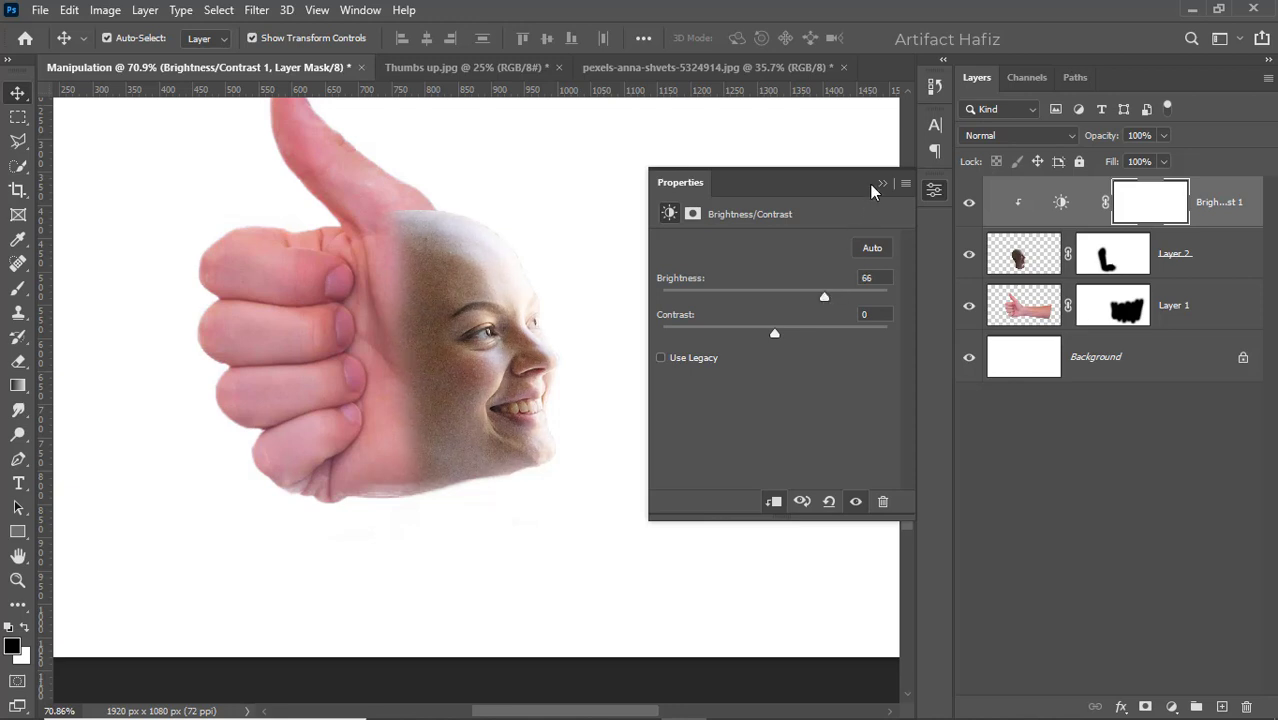
mouse_move(821, 296)
mouse_down()
mouse_move(872, 299)
mouse_move(775, 295)
mouse_move(818, 295)
mouse_up()
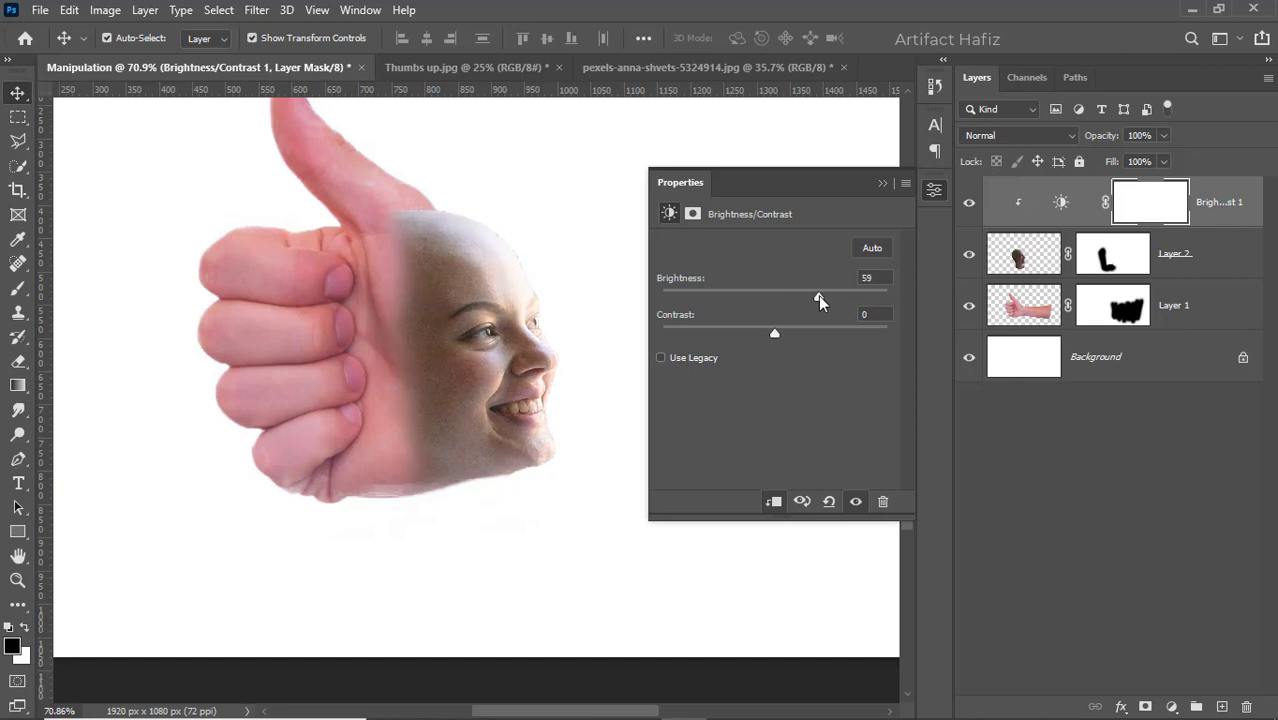
click(882, 184)
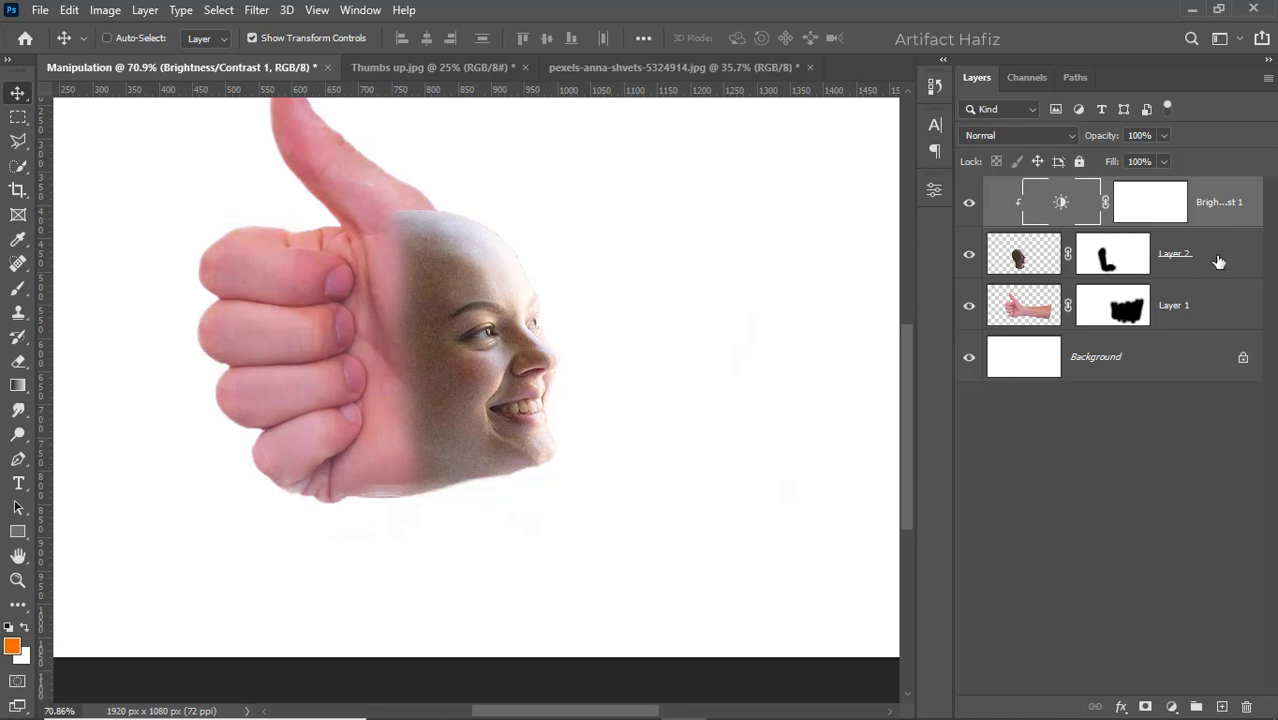
Convert Layer 2 and its clipped Brightness/Contrast adjustment into one smart object, and compare the image with it hidden and shown
ctrl+click(1218, 260)
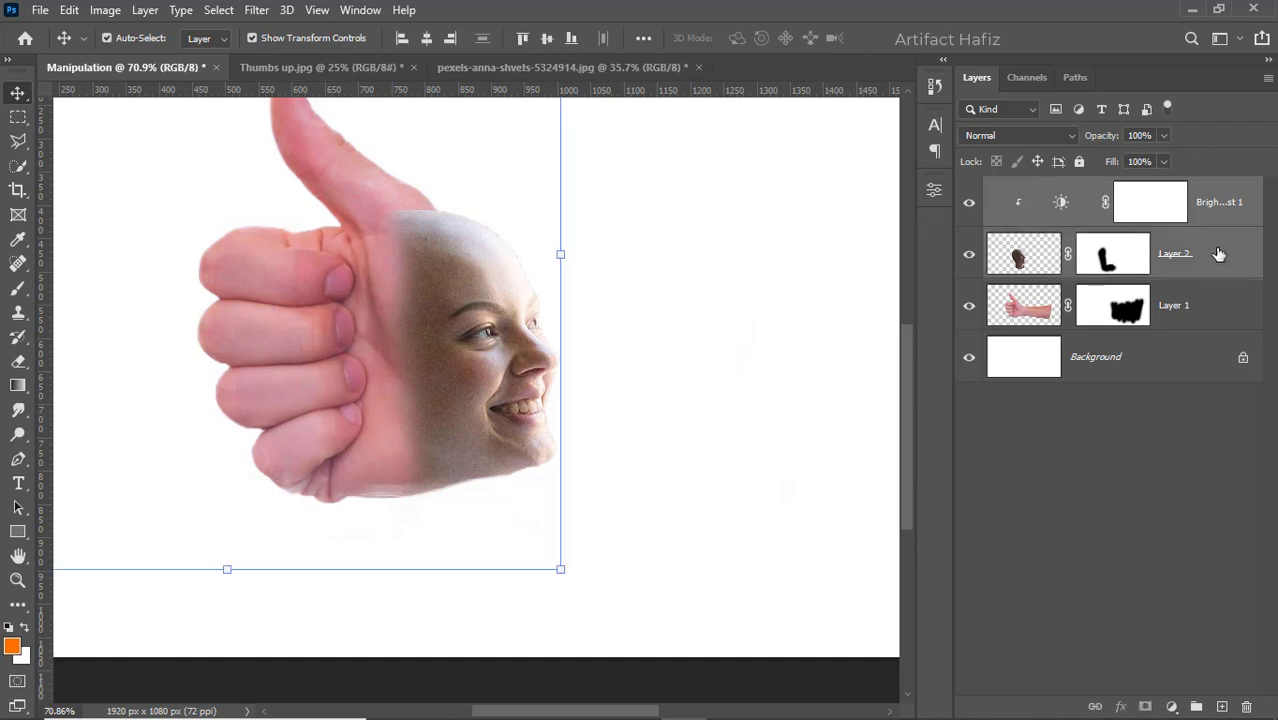
right_click(1226, 196)
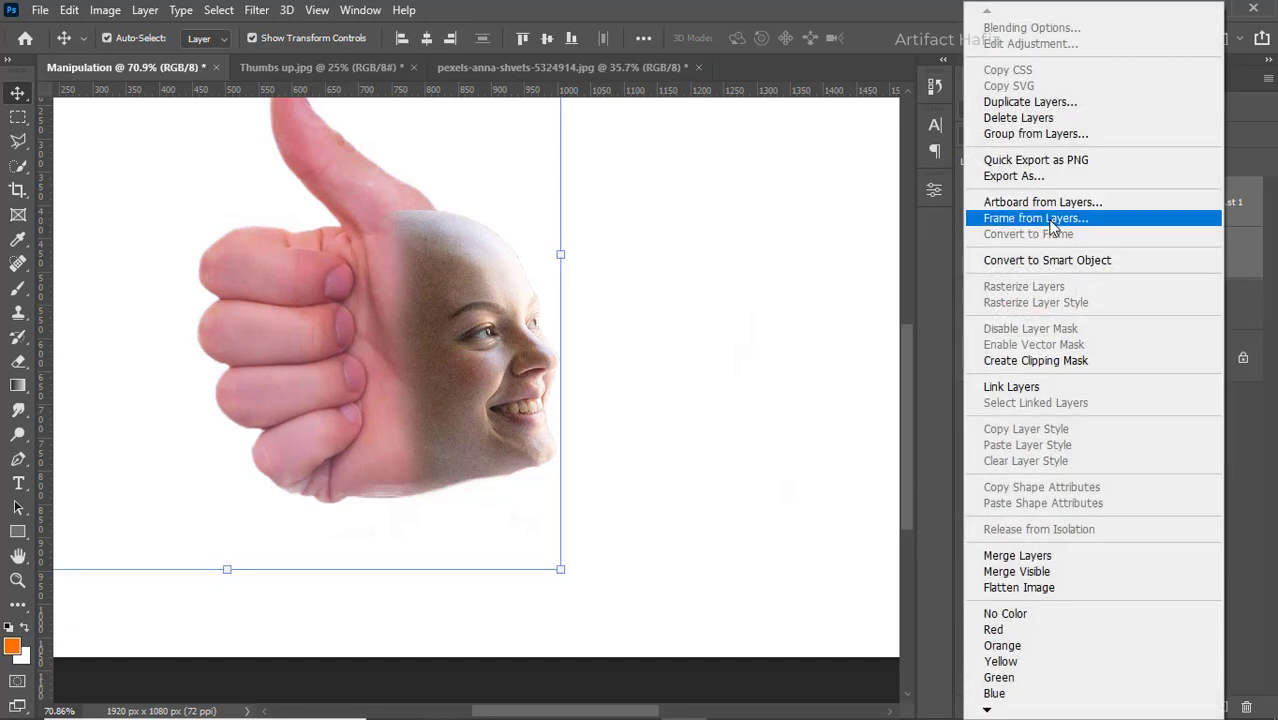
click(1008, 262)
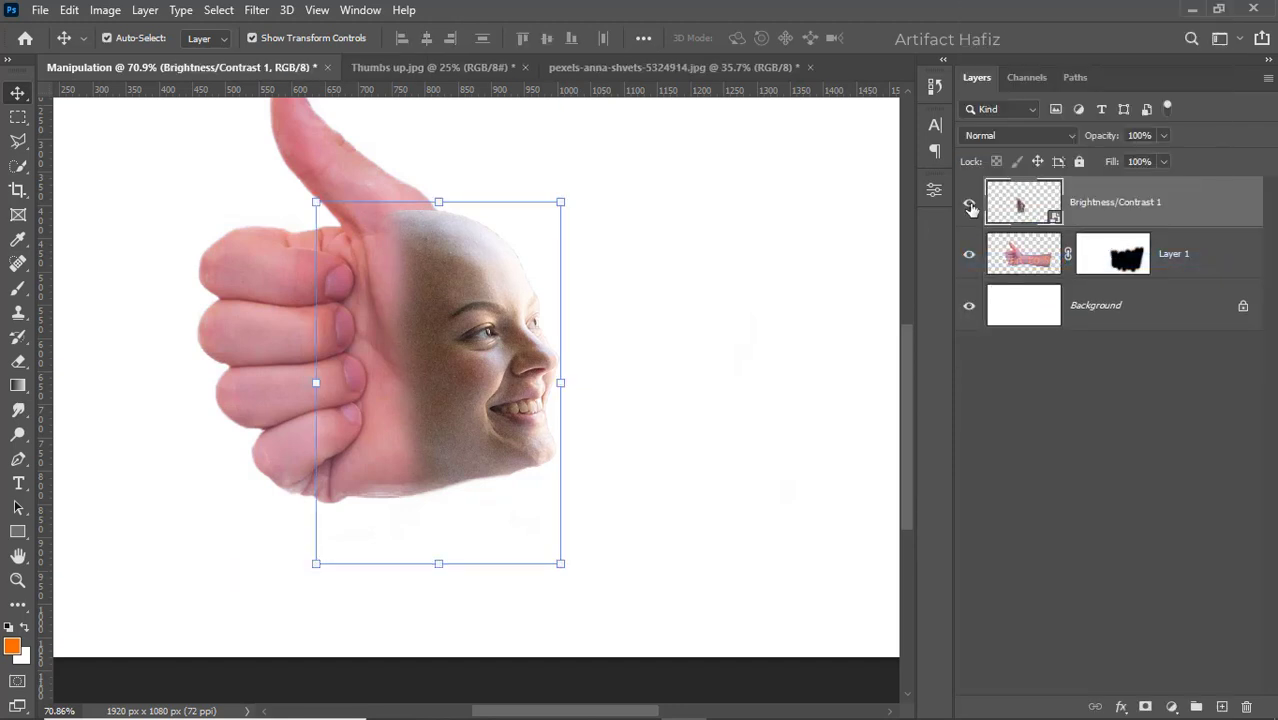
click(968, 203)
click(968, 203)
Smooth the face smart object with the Camera Raw Filter by raising Noise Reduction to more than half
click(257, 10)
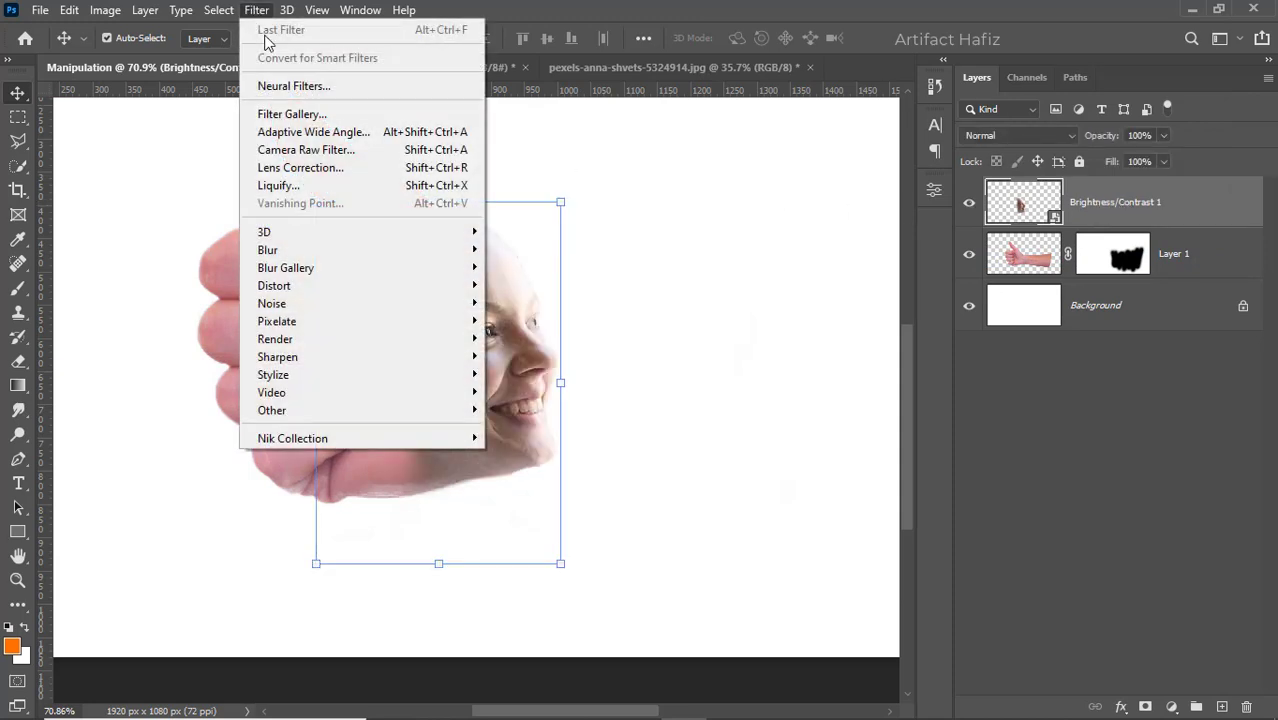
click(287, 150)
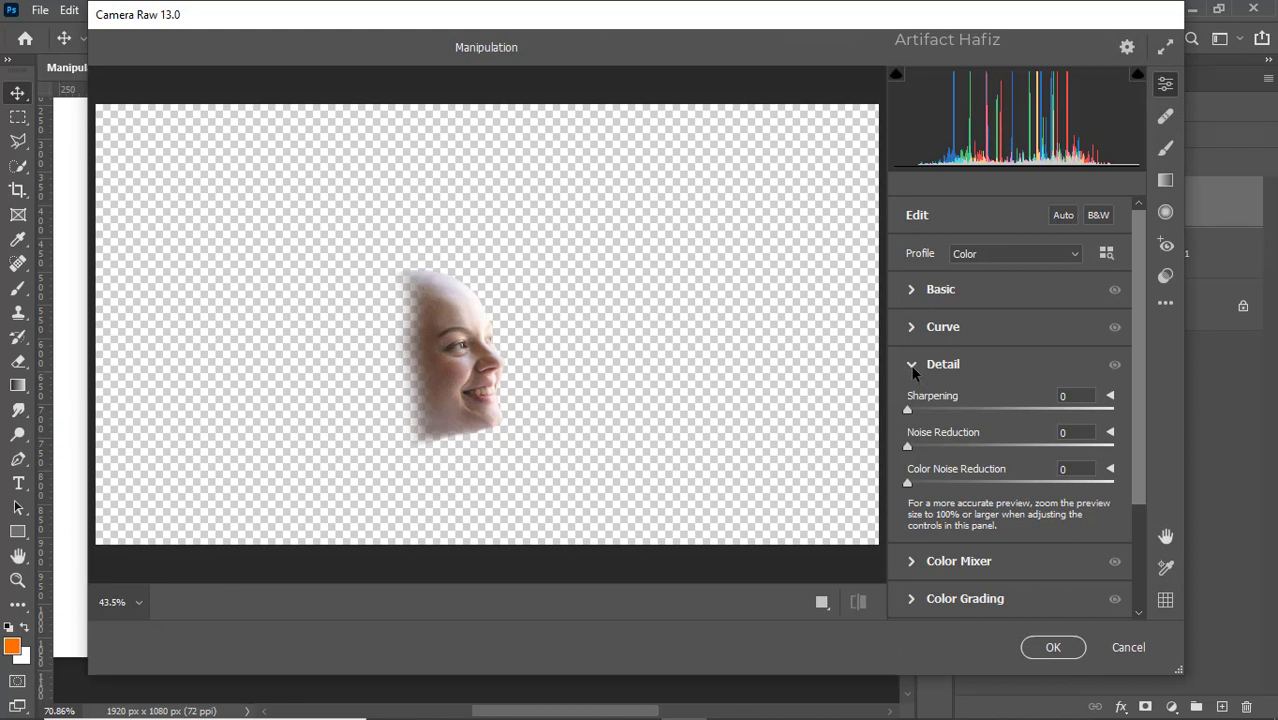
click(912, 366)
click(912, 366)
drag(908, 446, 1028, 450)
click(1050, 648)
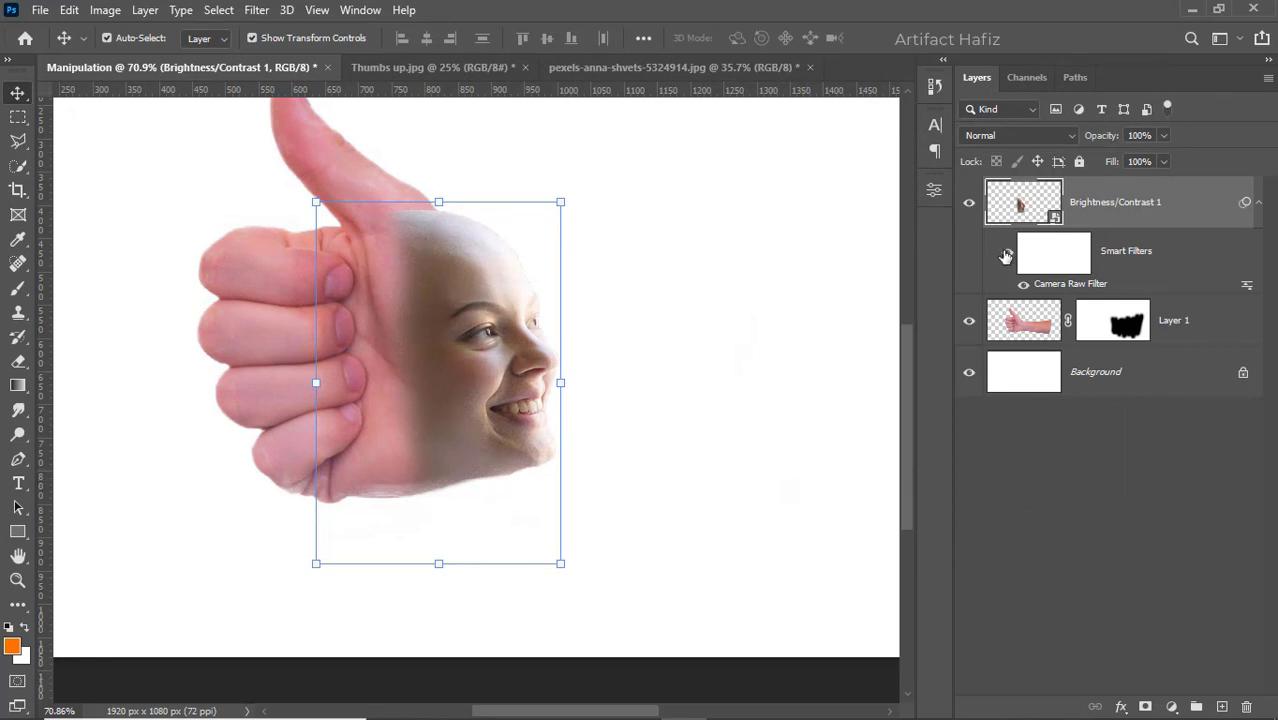
click(1009, 255)
Add a second Brightness/Contrast adjustment clipped to the face smart object, with brightness 21
click(1172, 707)
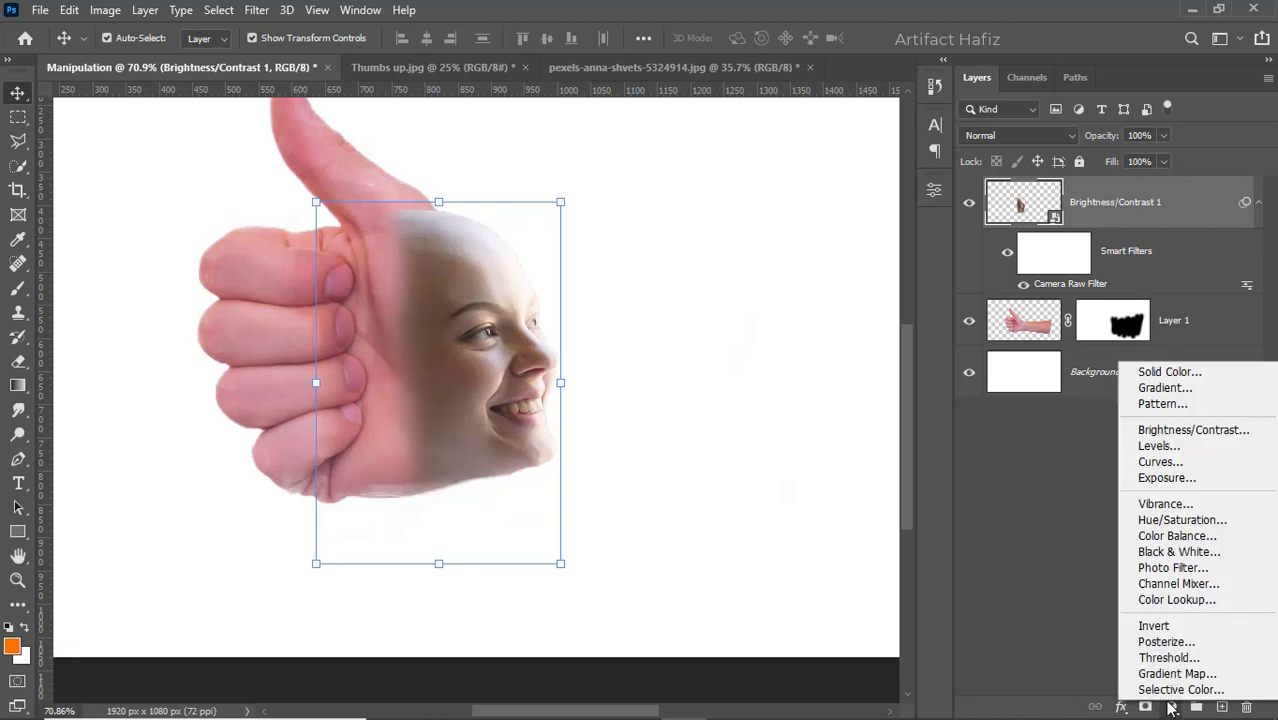
click(1158, 434)
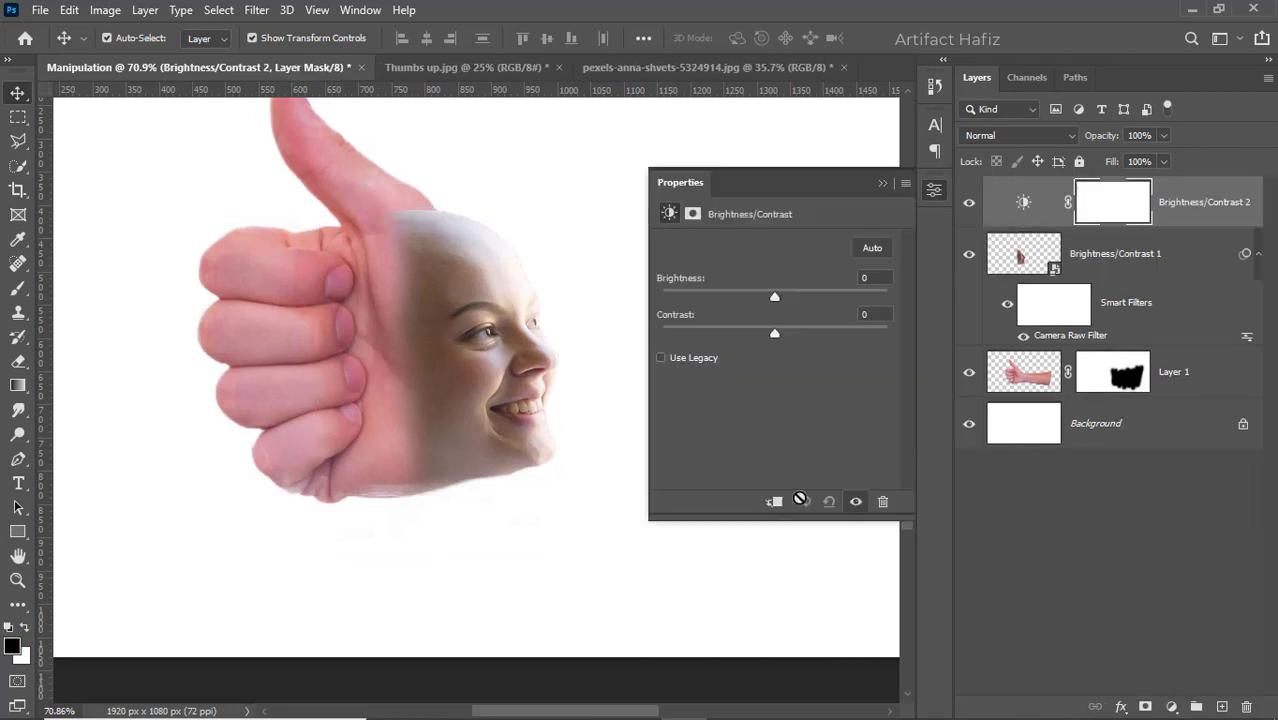
click(774, 503)
drag(773, 303, 788, 294)
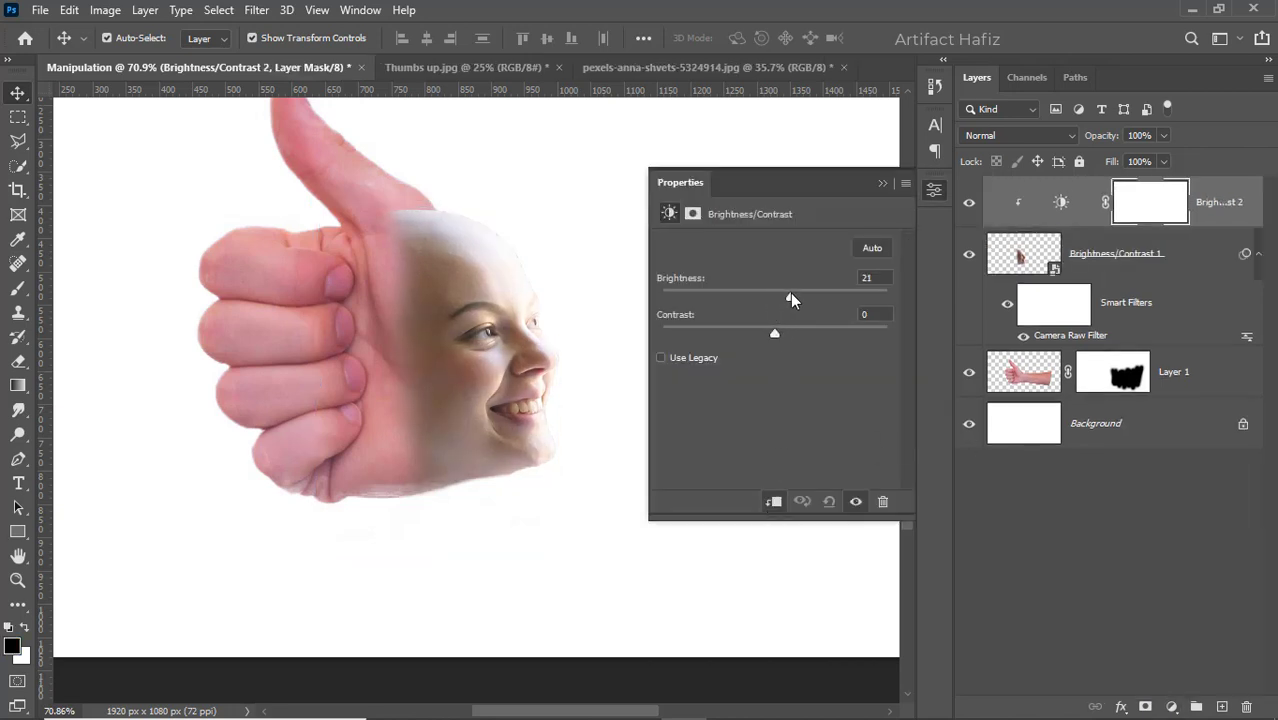
click(882, 184)
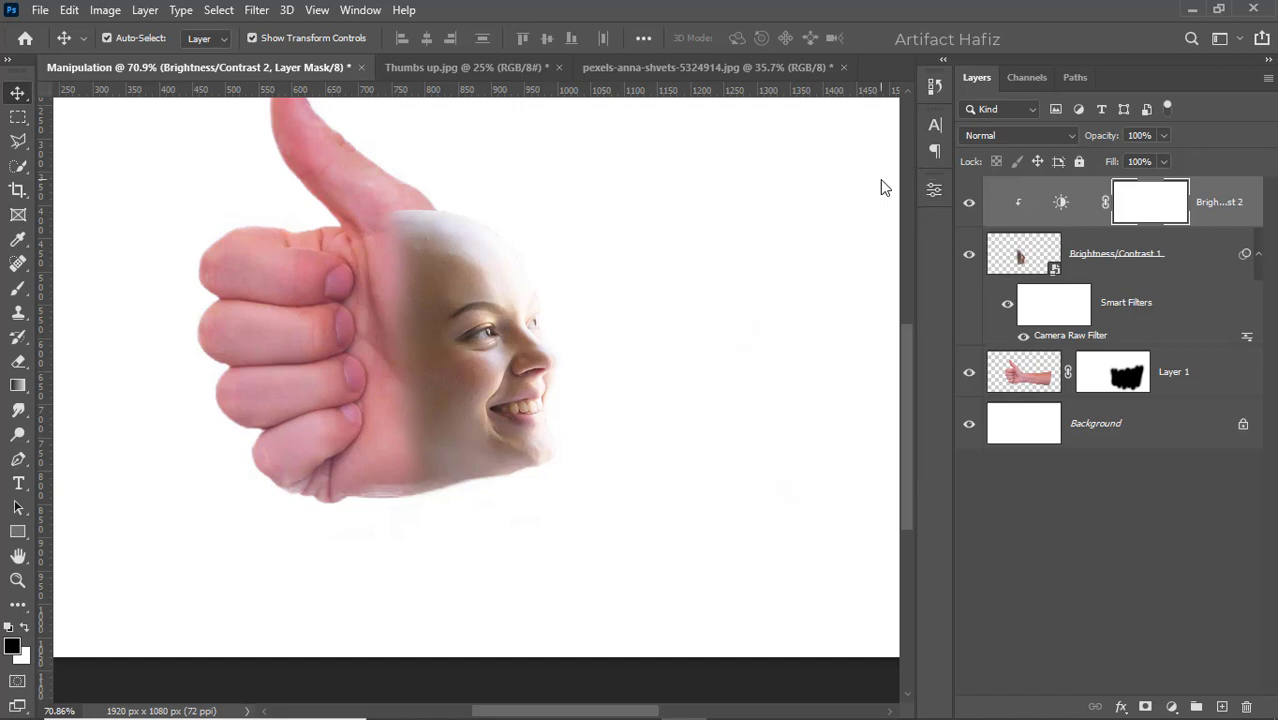
Add a Color Balance adjustment clipped to the face, set midtones Cyan–Red to +34, and fine-tune the Yellow–Blue and Magenta–Green balance
click(1171, 707)
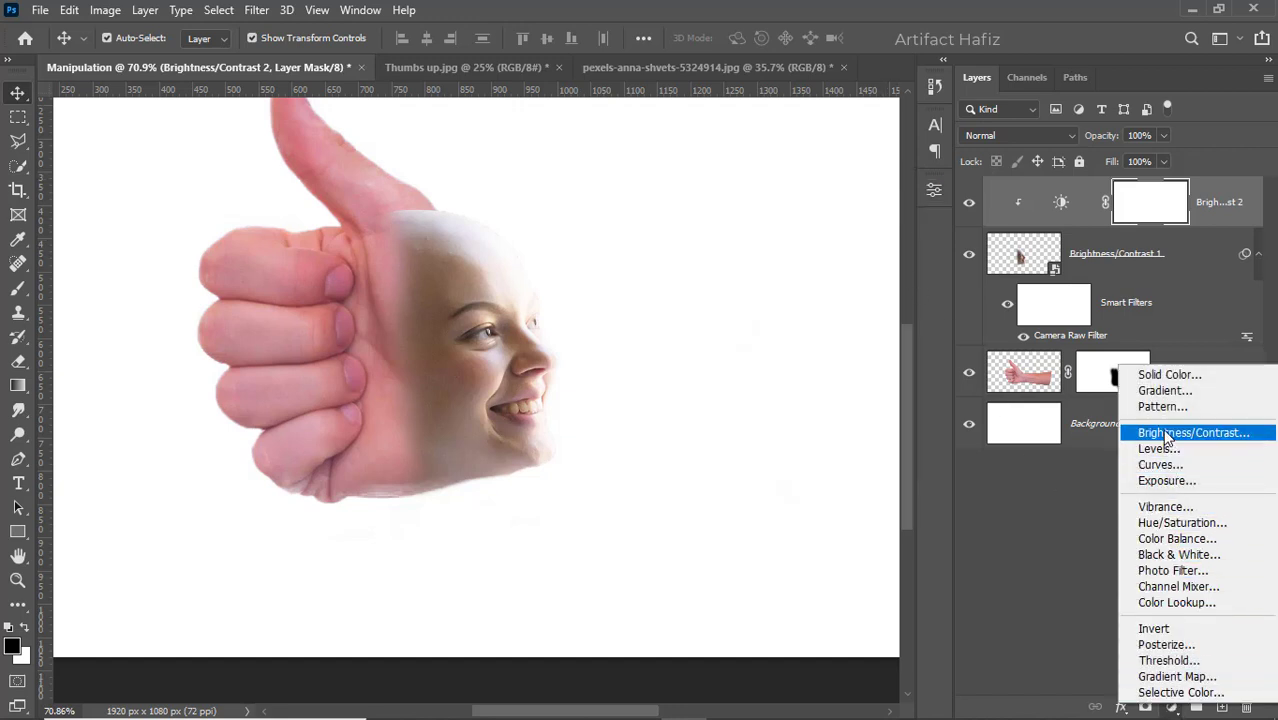
click(1160, 540)
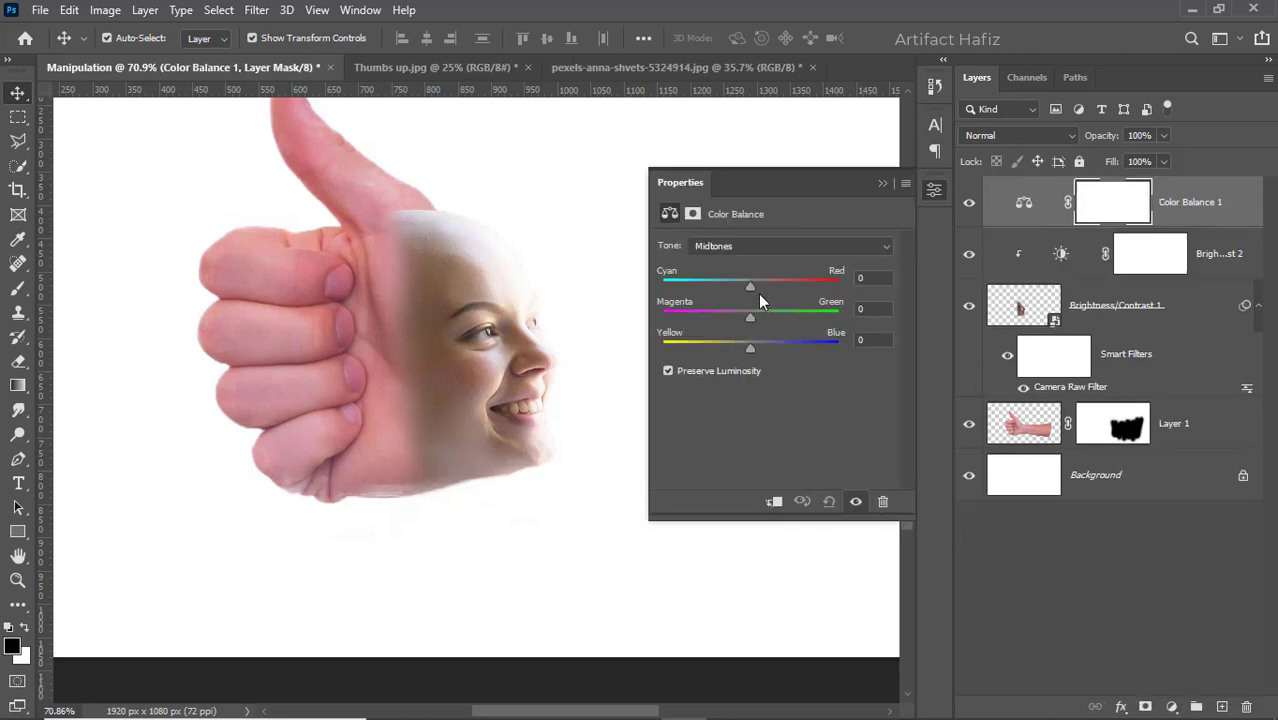
mouse_move(765, 285)
mouse_down()
mouse_move(755, 288)
mouse_move(770, 288)
mouse_up()
click(773, 501)
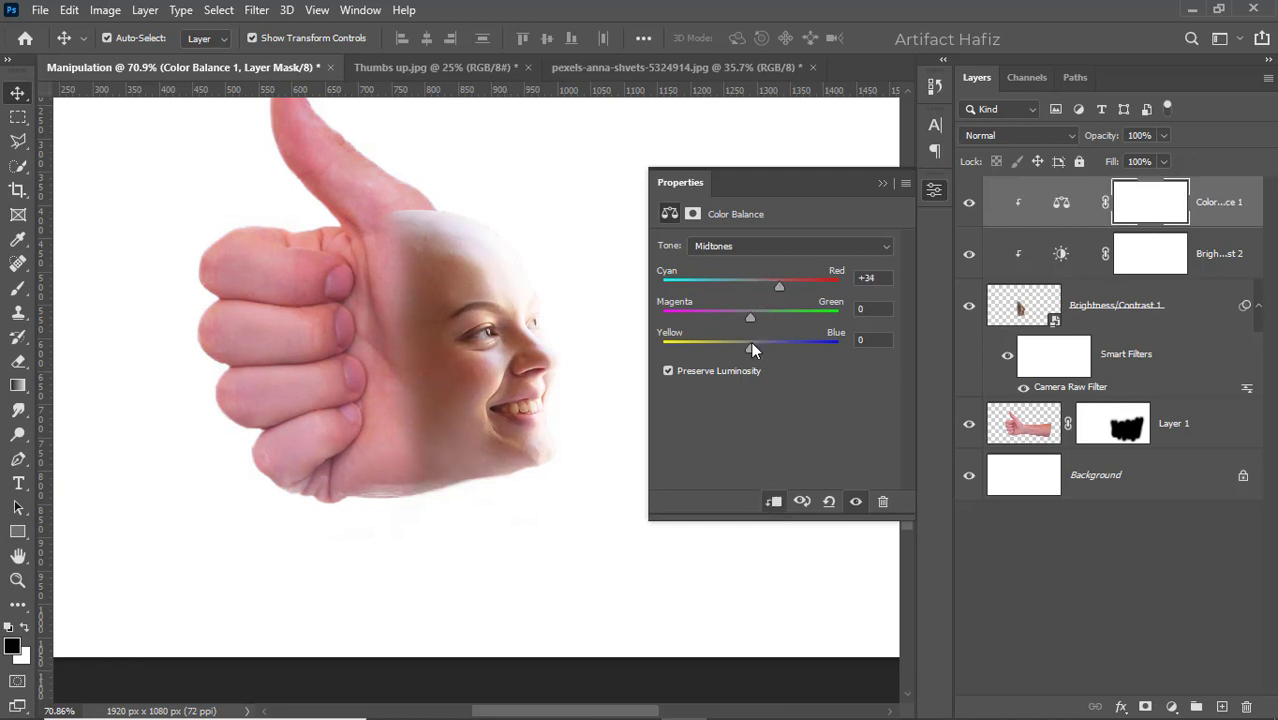
mouse_move(760, 348)
mouse_down()
mouse_move(777, 349)
mouse_move(754, 351)
mouse_move(776, 355)
mouse_move(760, 363)
mouse_up()
mouse_move(754, 315)
mouse_down()
mouse_move(743, 313)
mouse_move(765, 313)
mouse_move(750, 314)
mouse_up()
click(880, 185)
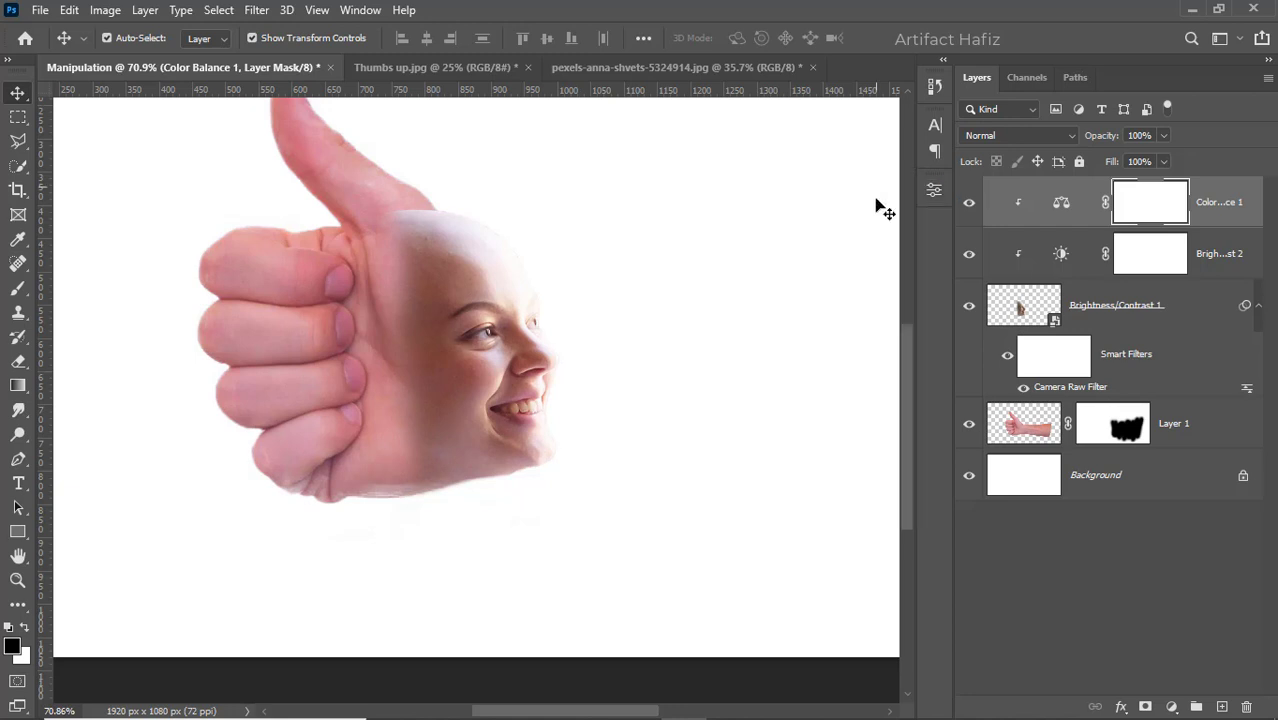
Add a layer mask to the face smart object, Brightness/Contrast 1, and choose the Brush tool for painting on it
click(1095, 318)
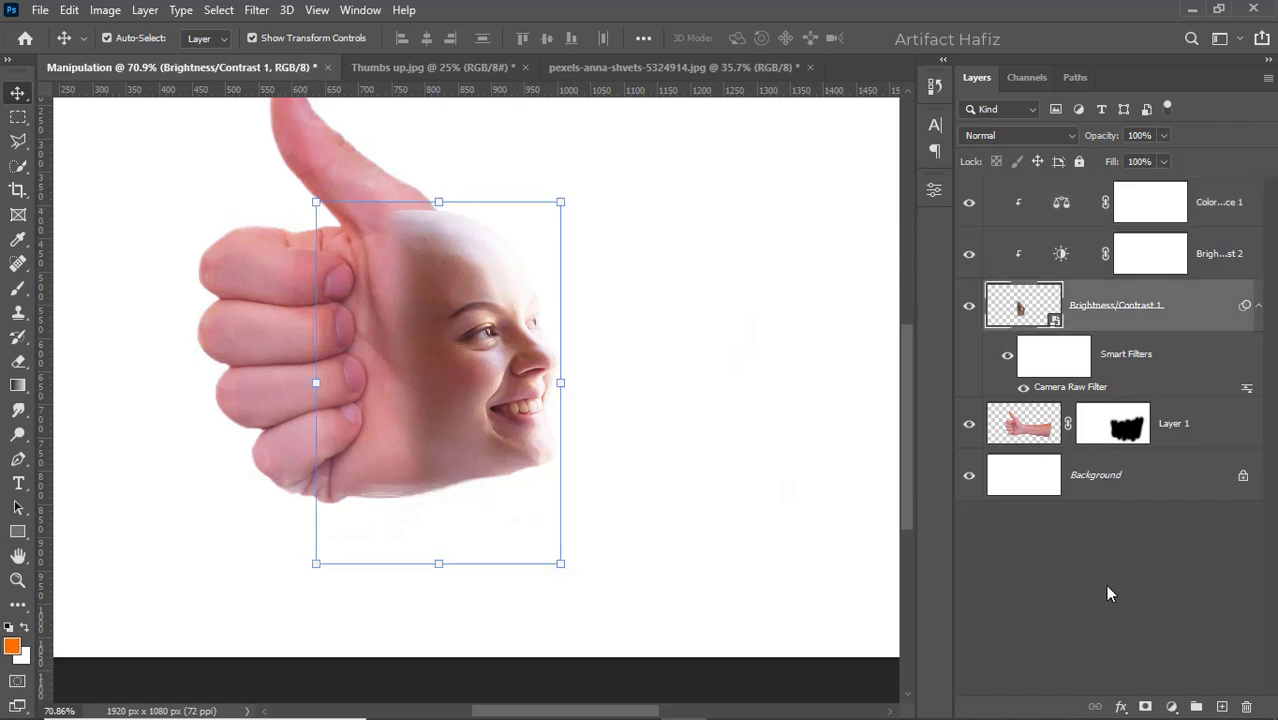
click(1143, 706)
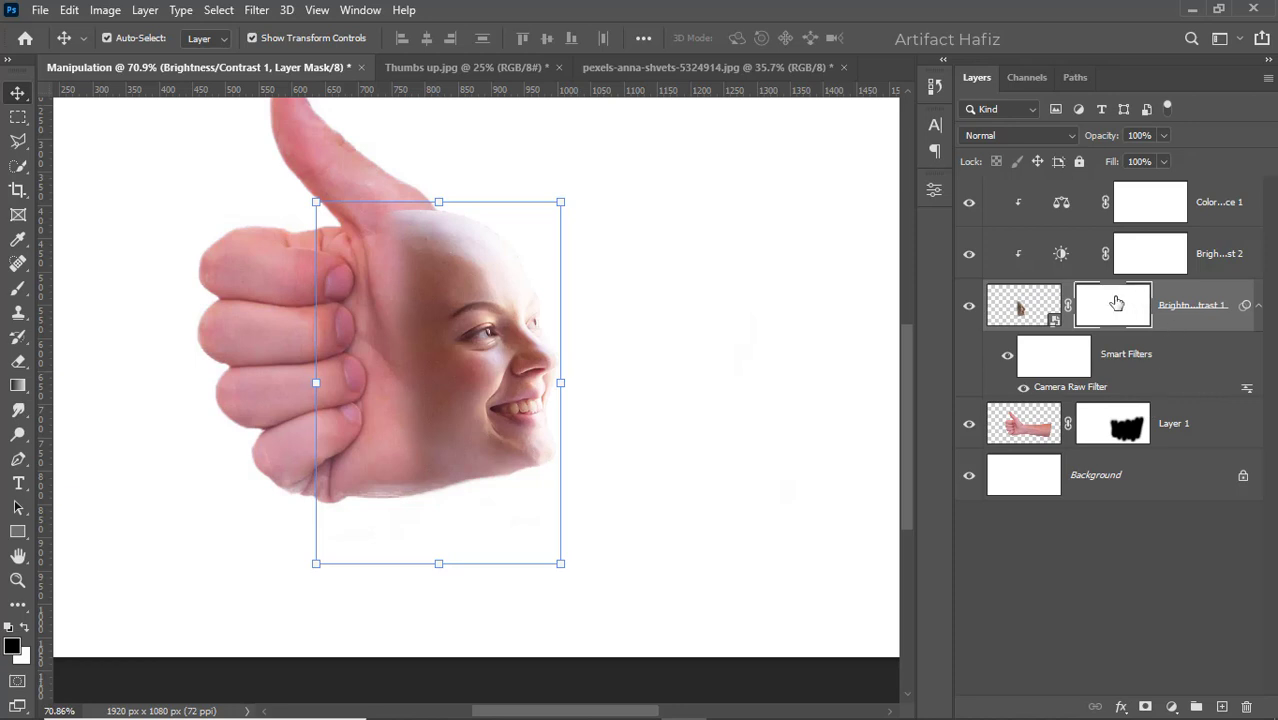
click(19, 288)
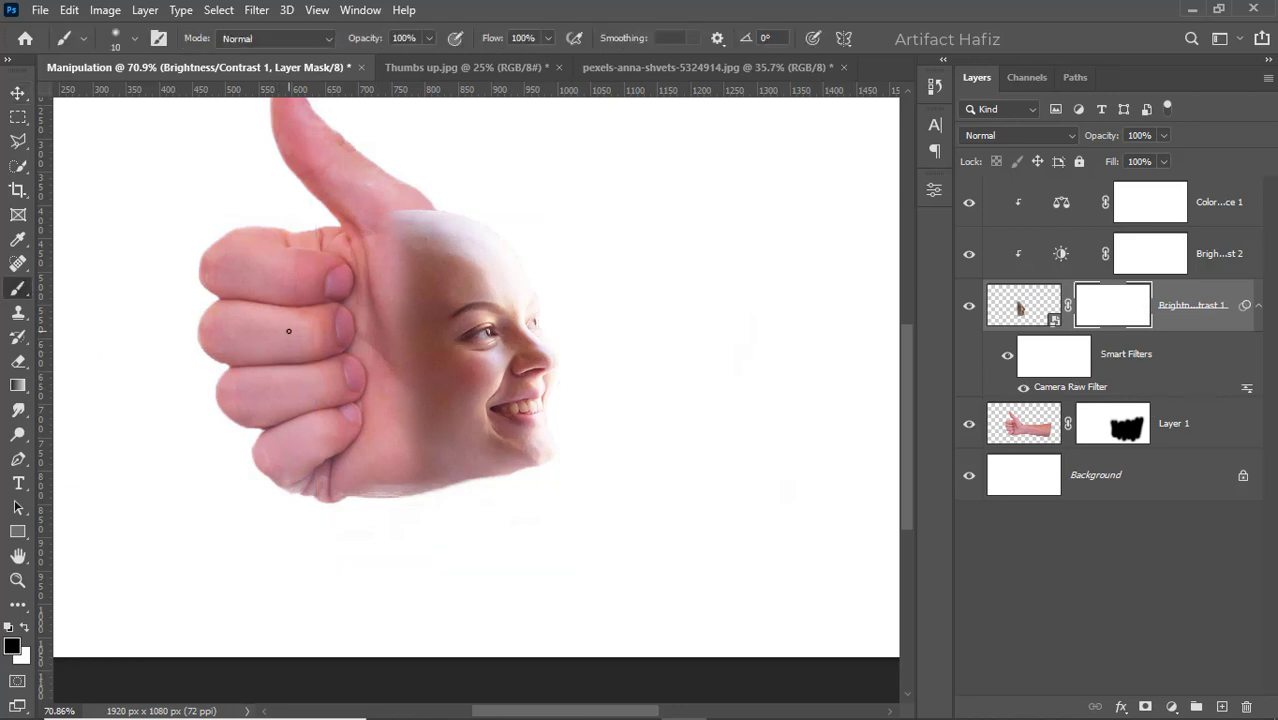
Paint black with a 100 px brush on the face's layer mask to blend the forehead edge into the thumb's base
key(bracketright)
key(bracketright)
key(bracketright)
key(bracketright)
key(bracketright)
key(bracketright)
key(bracketright)
key(bracketright)
key(bracketright)
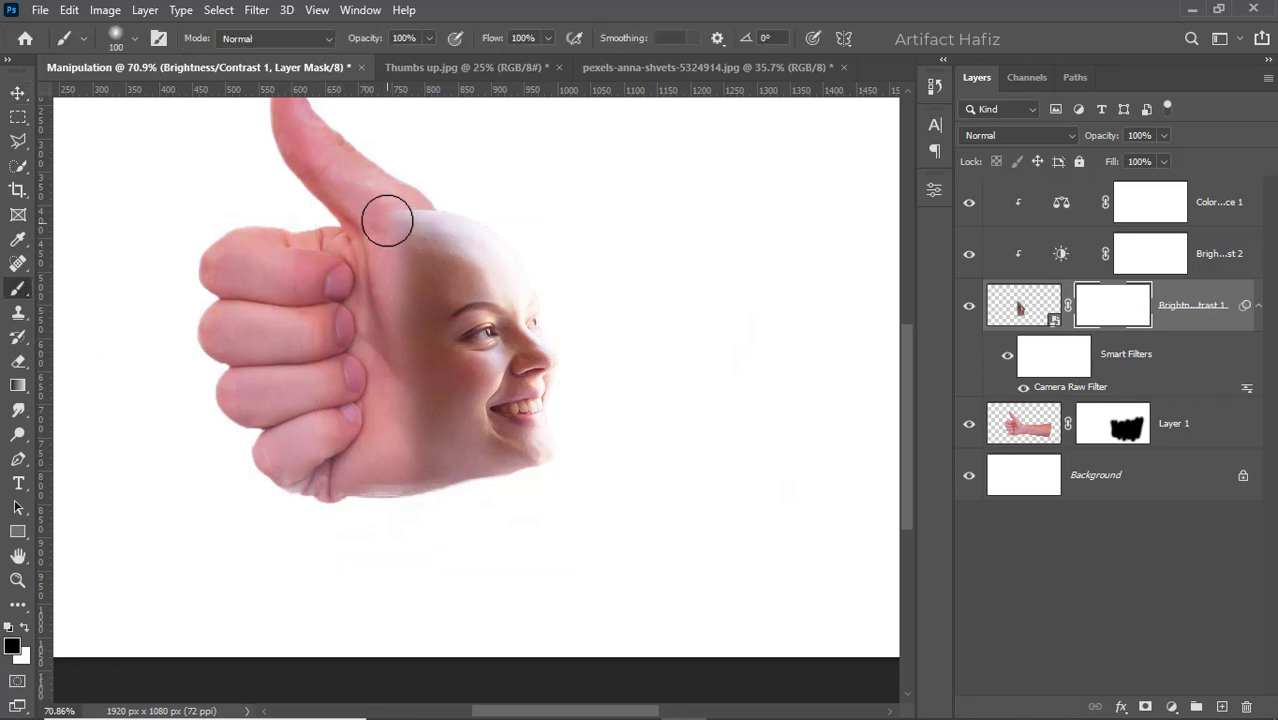
mouse_move(387, 221)
mouse_down()
mouse_move(398, 248)
mouse_move(398, 220)
mouse_move(416, 214)
mouse_move(421, 228)
mouse_up()
key(bracketleft)
key(bracketleft)
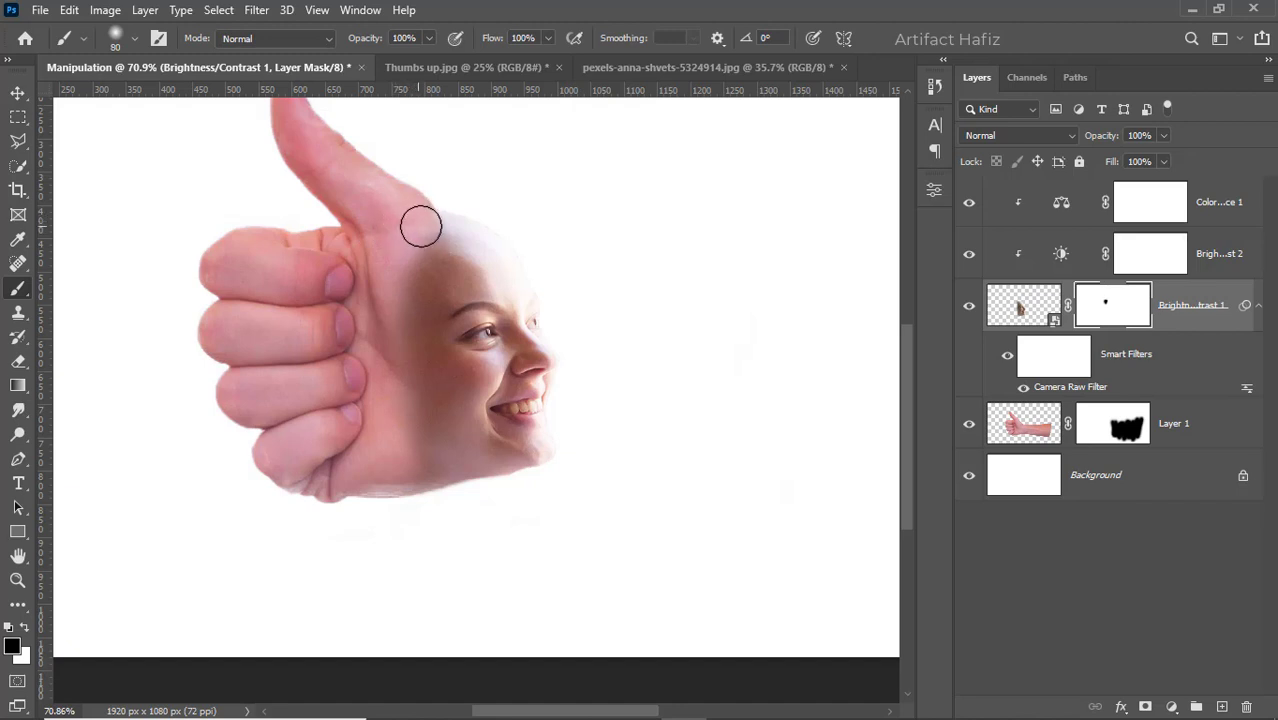
Undo the last mask change and touch up the face mask in white with a 15 px brush where the thumb meets the forehead
key(ctrl+z)
key(bracketleft)
click(28, 627)
key(bracketleft)
key(bracketleft)
key(bracketleft)
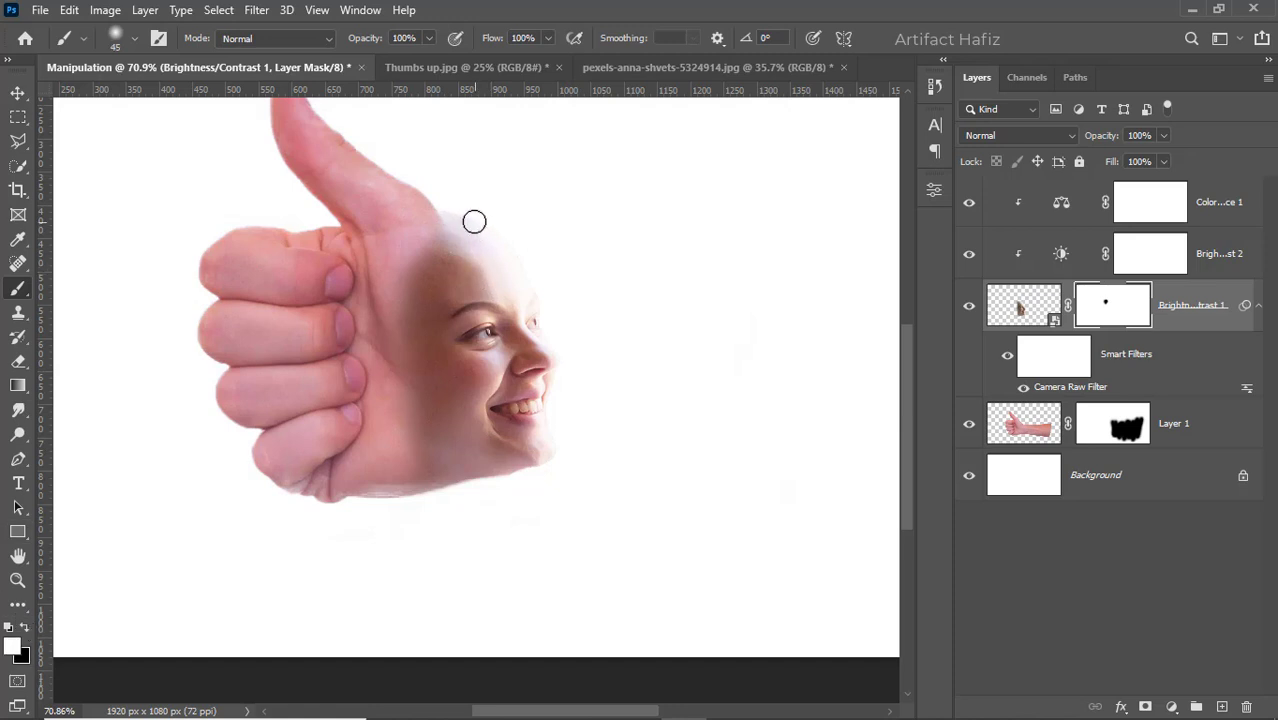
scroll(459, 218, up, 5)
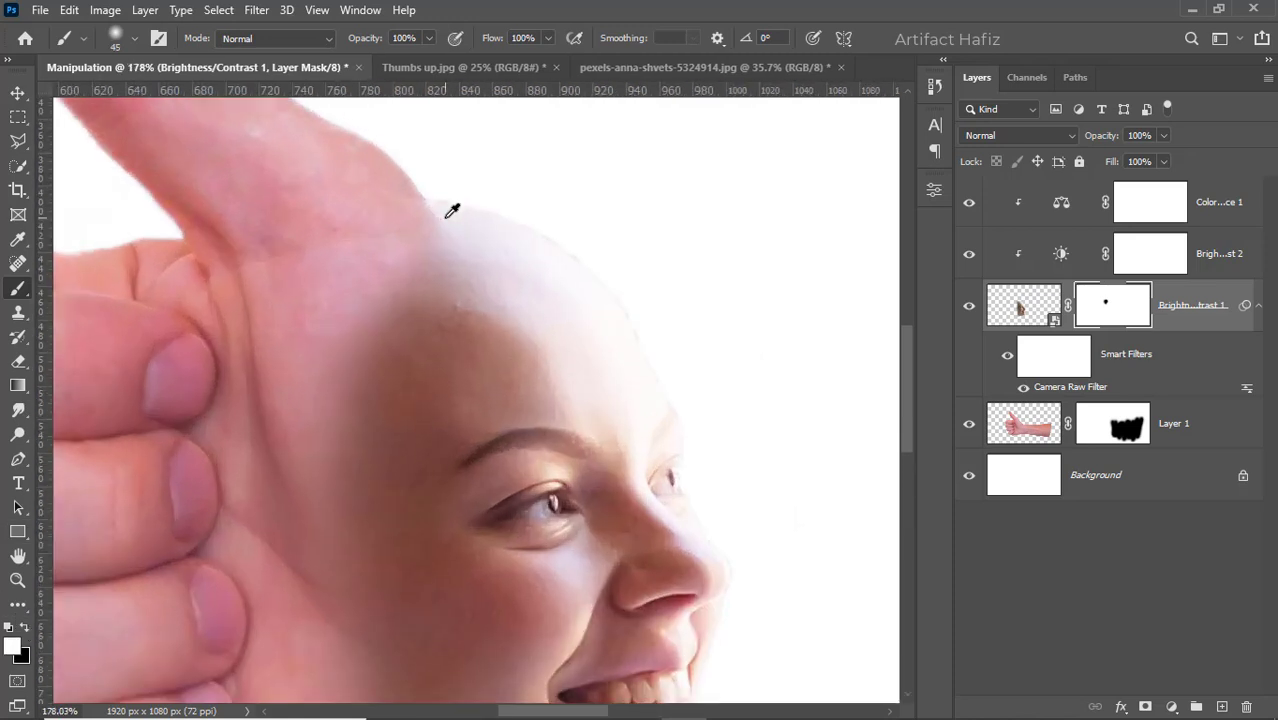
key(bracketleft)
key(bracketleft)
key(bracketleft)
key(bracketleft)
key(bracketleft)
key(bracketleft)
mouse_move(432, 211)
mouse_down()
mouse_move(447, 239)
mouse_move(434, 211)
mouse_up()
scroll(542, 330, down, 7)
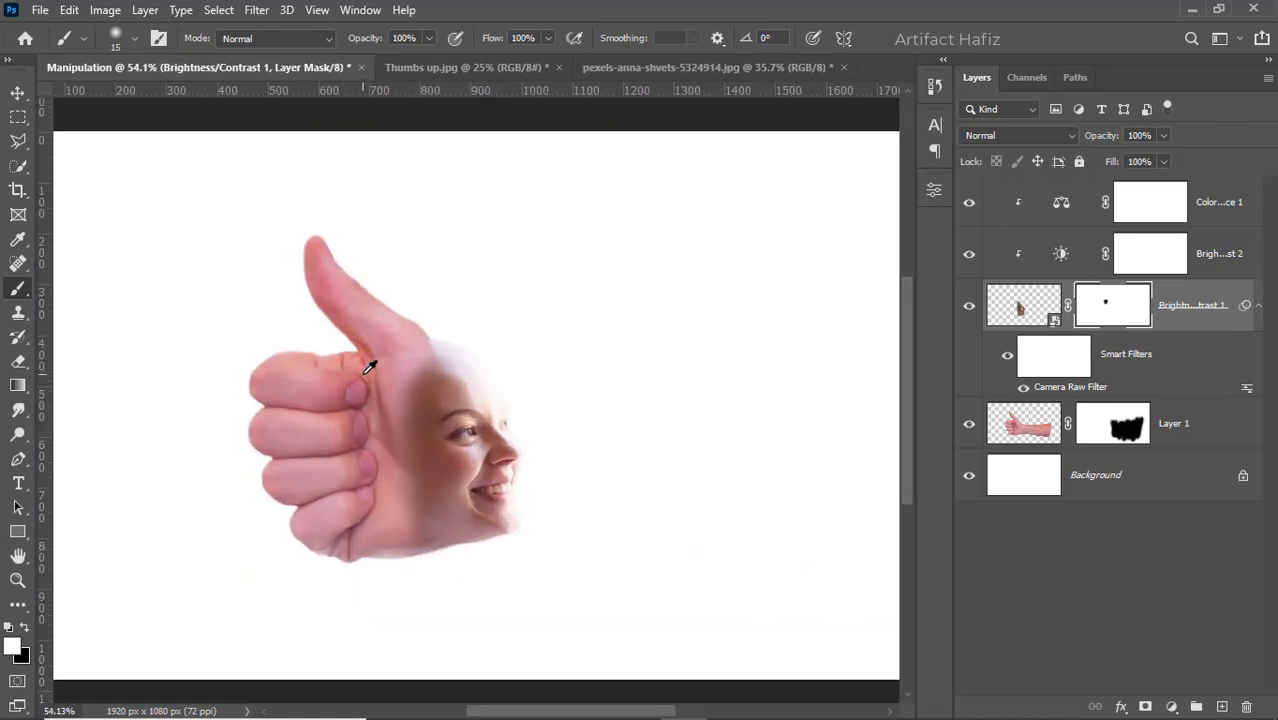
scroll(369, 368, up, 1)
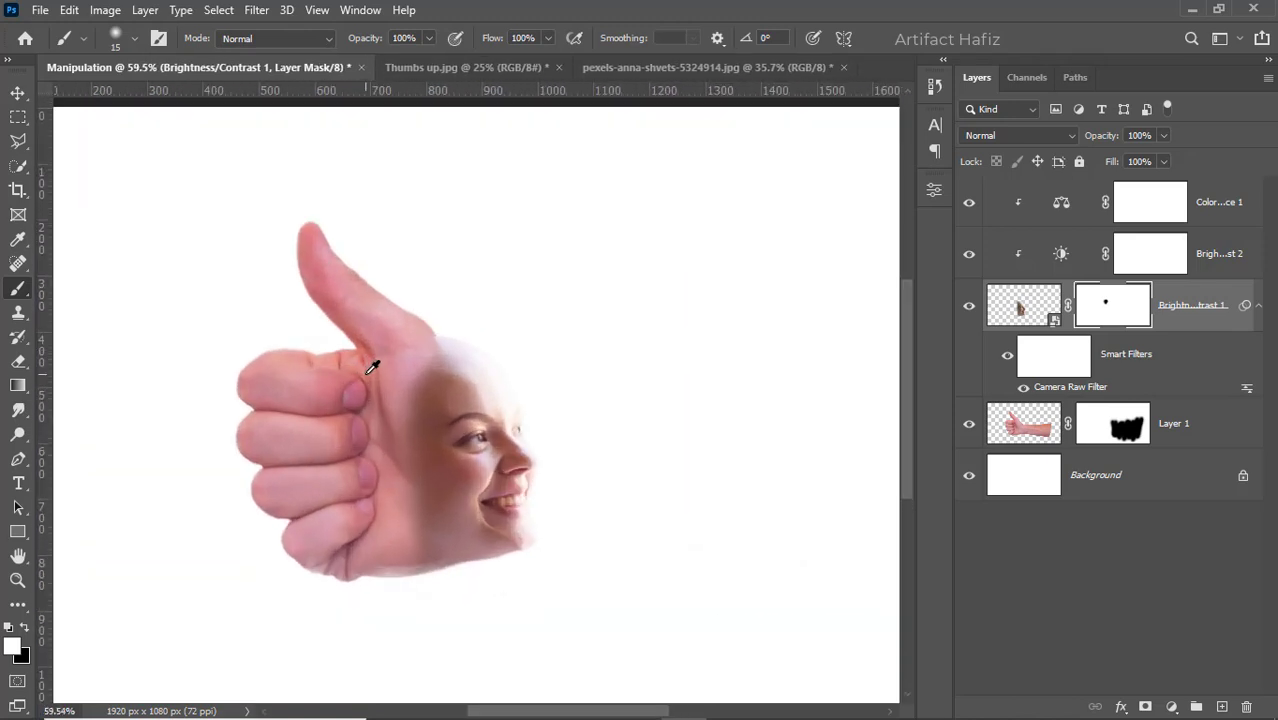
Edit the face's Camera Raw Filter, setting Shadows to +100, Blacks to +100 and Contrast to +1
click(1208, 290)
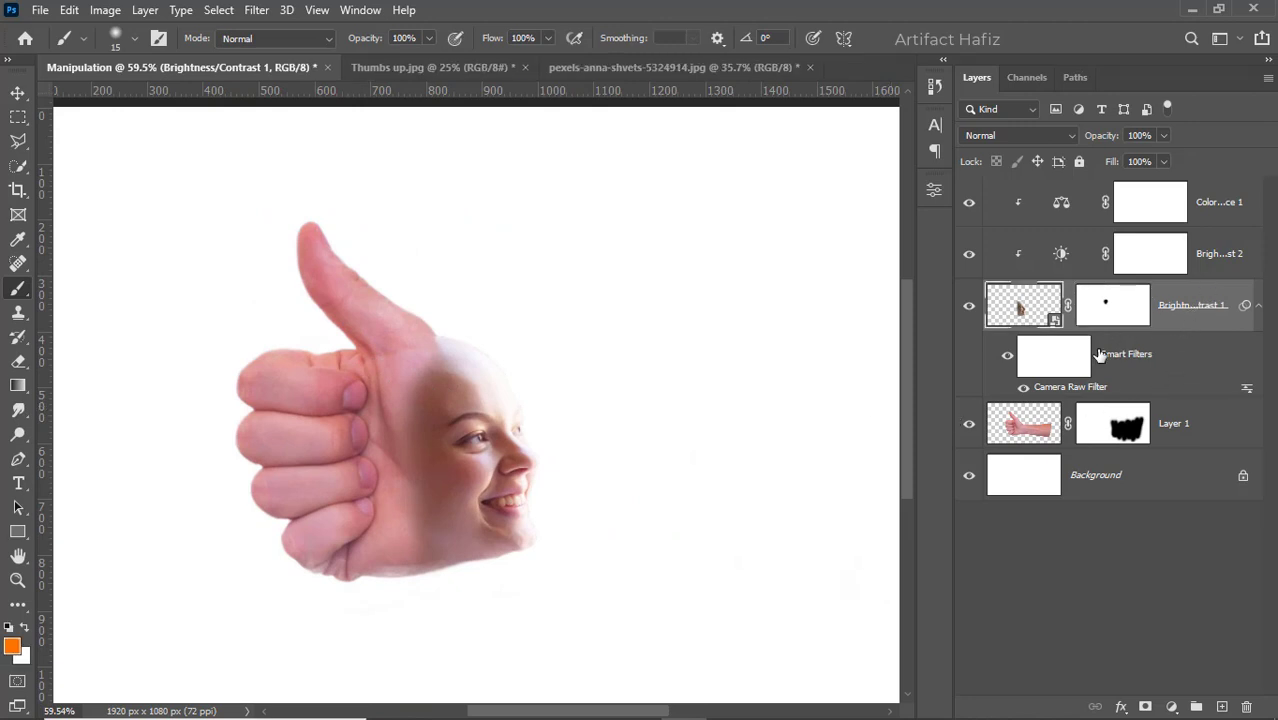
double_click(1063, 386)
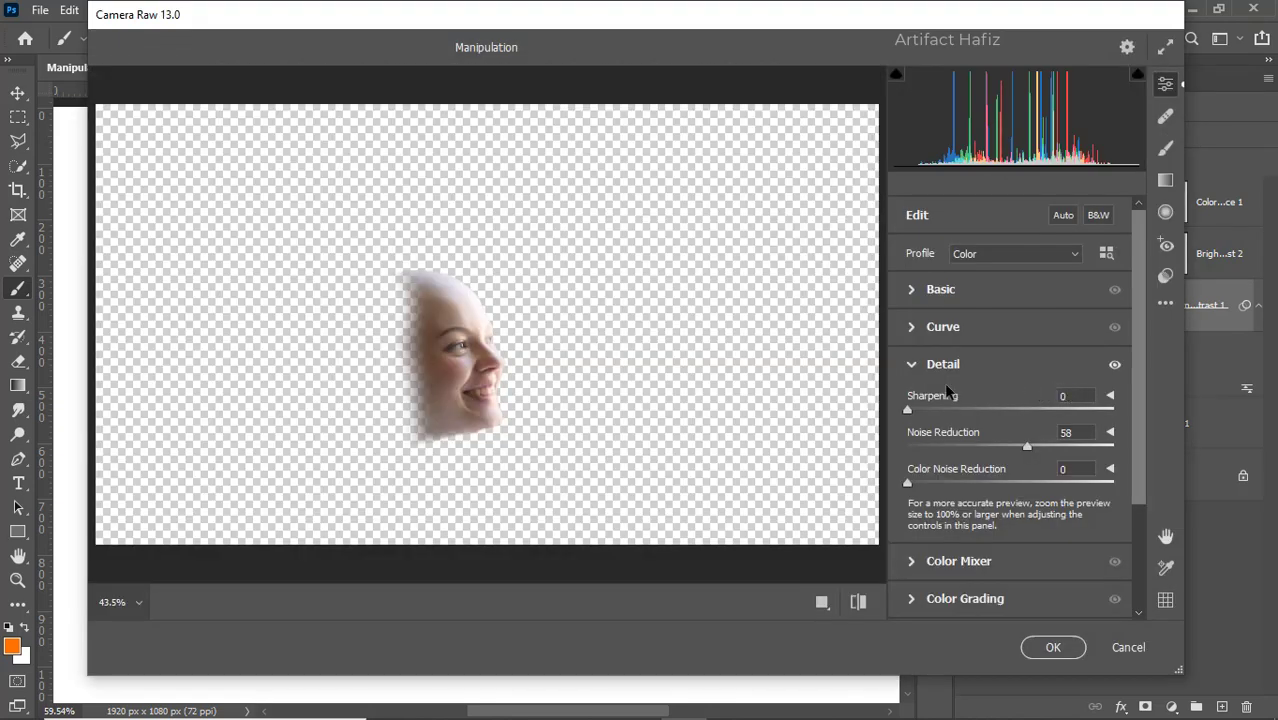
click(912, 290)
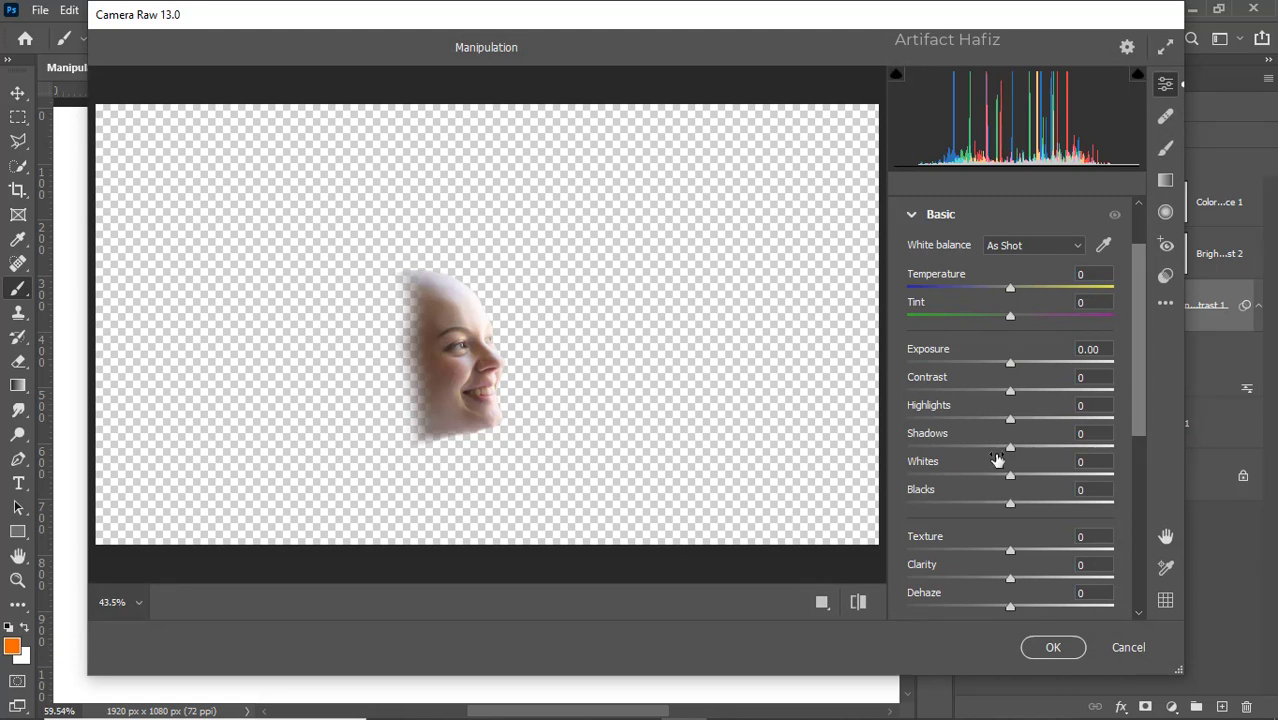
drag(1010, 447, 1133, 449)
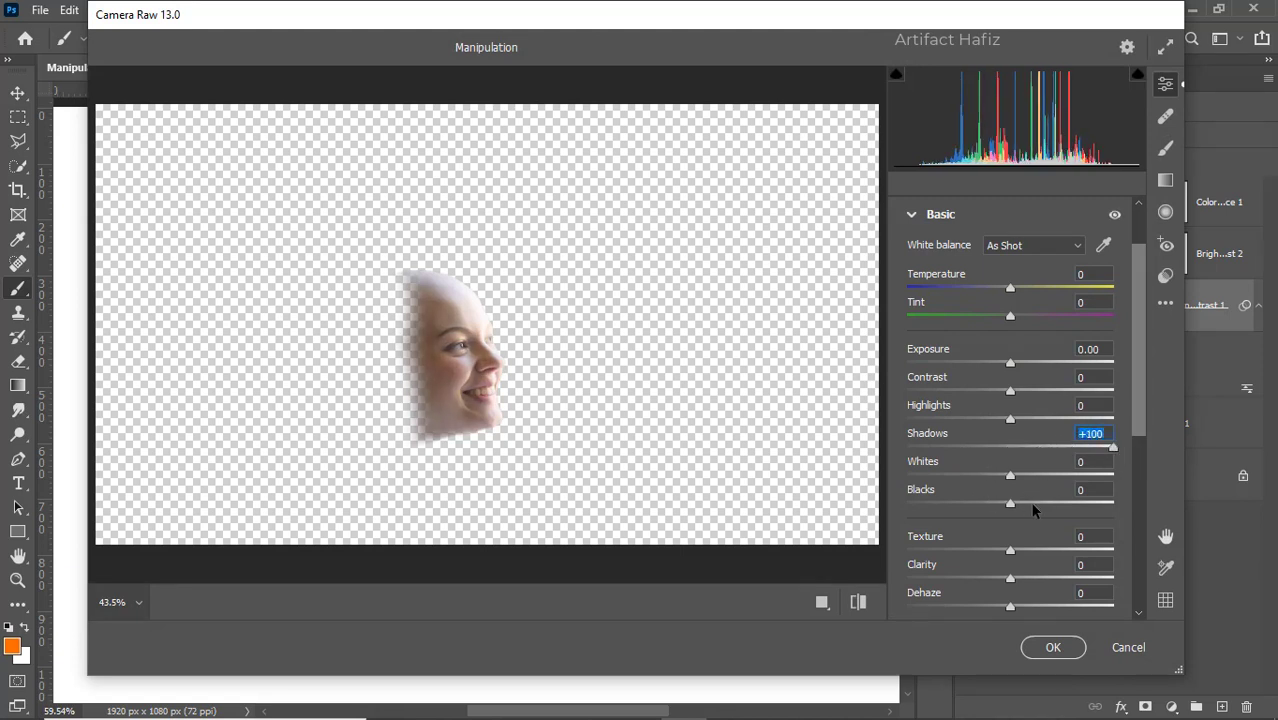
scroll(1028, 495, down, 1)
drag(1010, 458, 1146, 468)
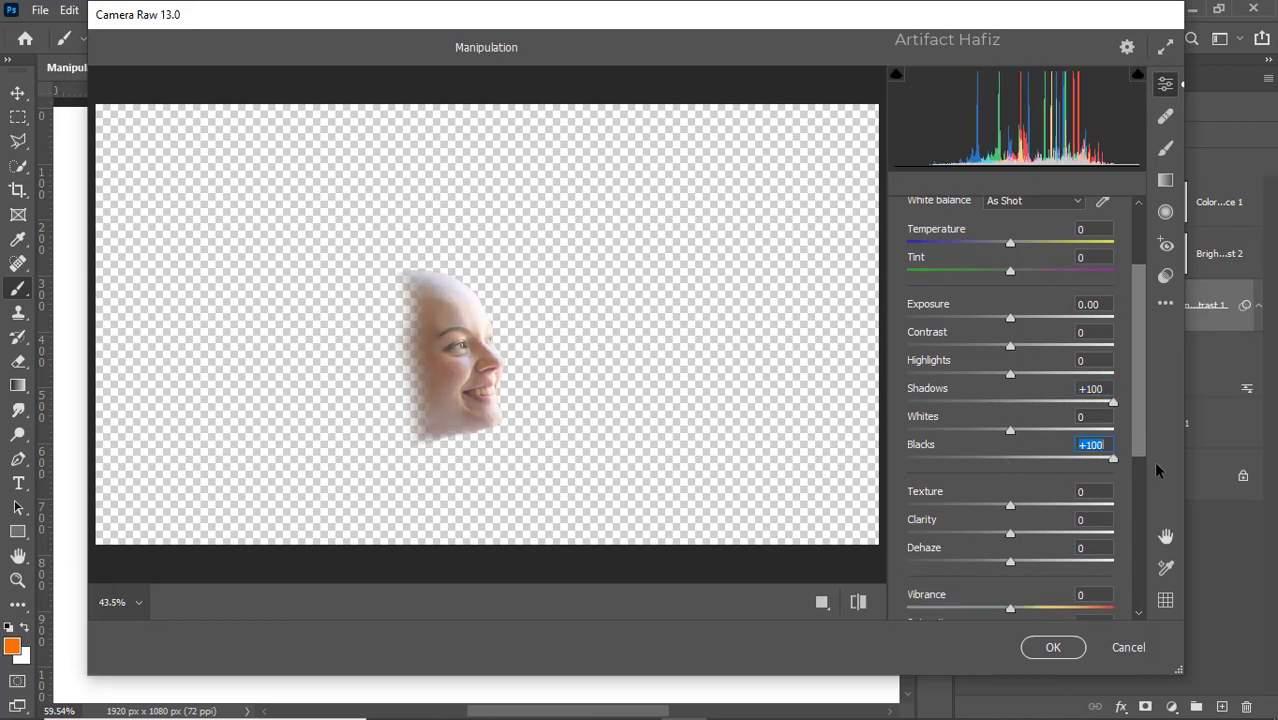
mouse_move(1012, 345)
mouse_down()
mouse_move(1061, 345)
mouse_move(1012, 349)
mouse_up()
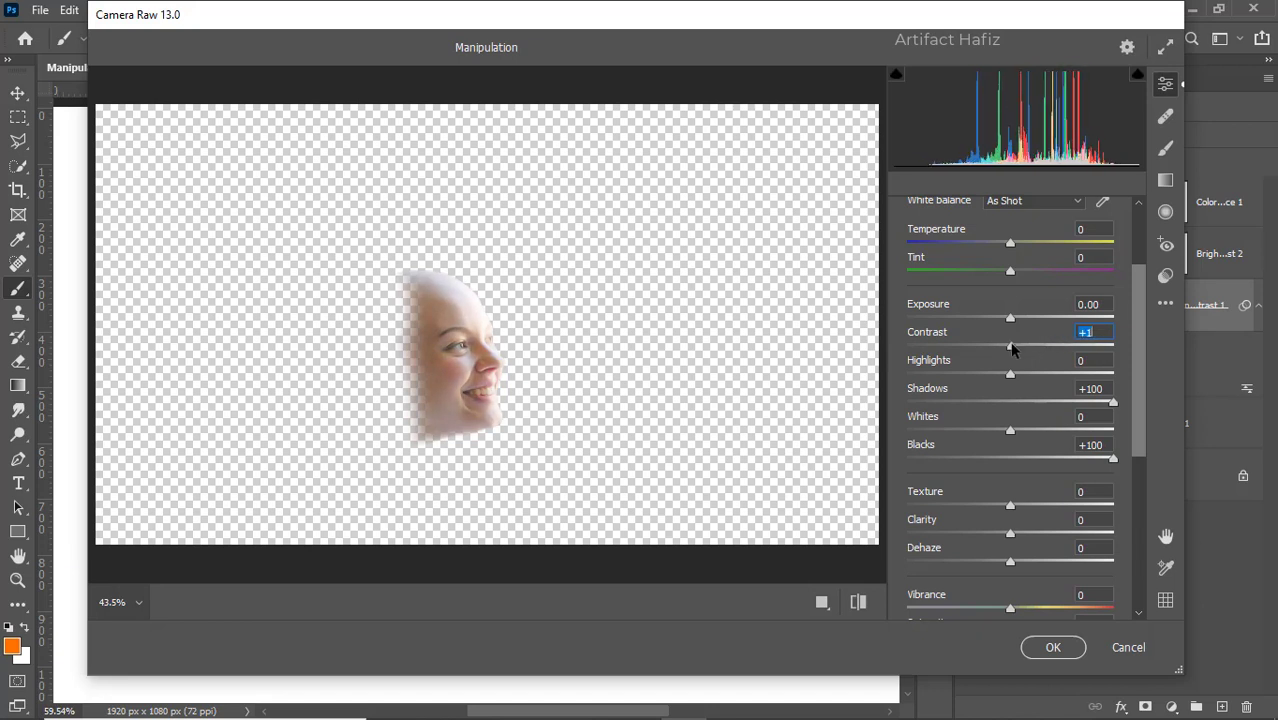
click(1048, 647)
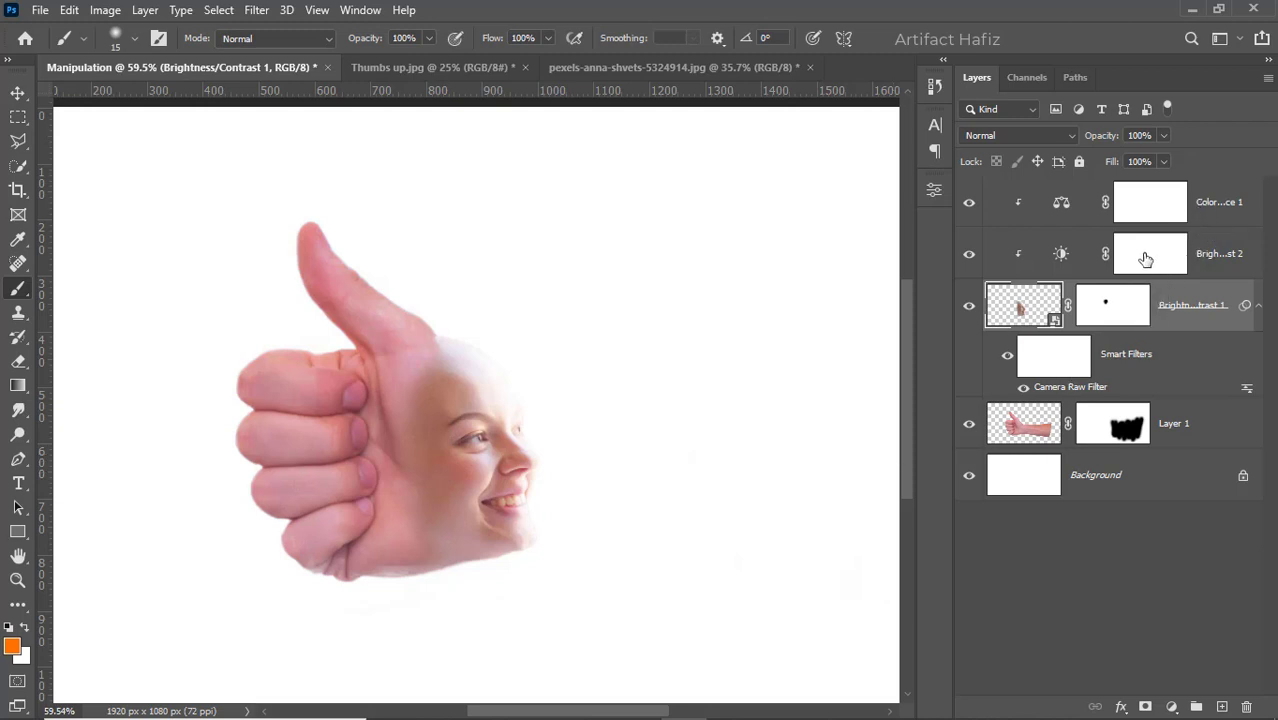
Set the brightness of the Brightness/Contrast 2 adjustment to 61
double_click(1062, 254)
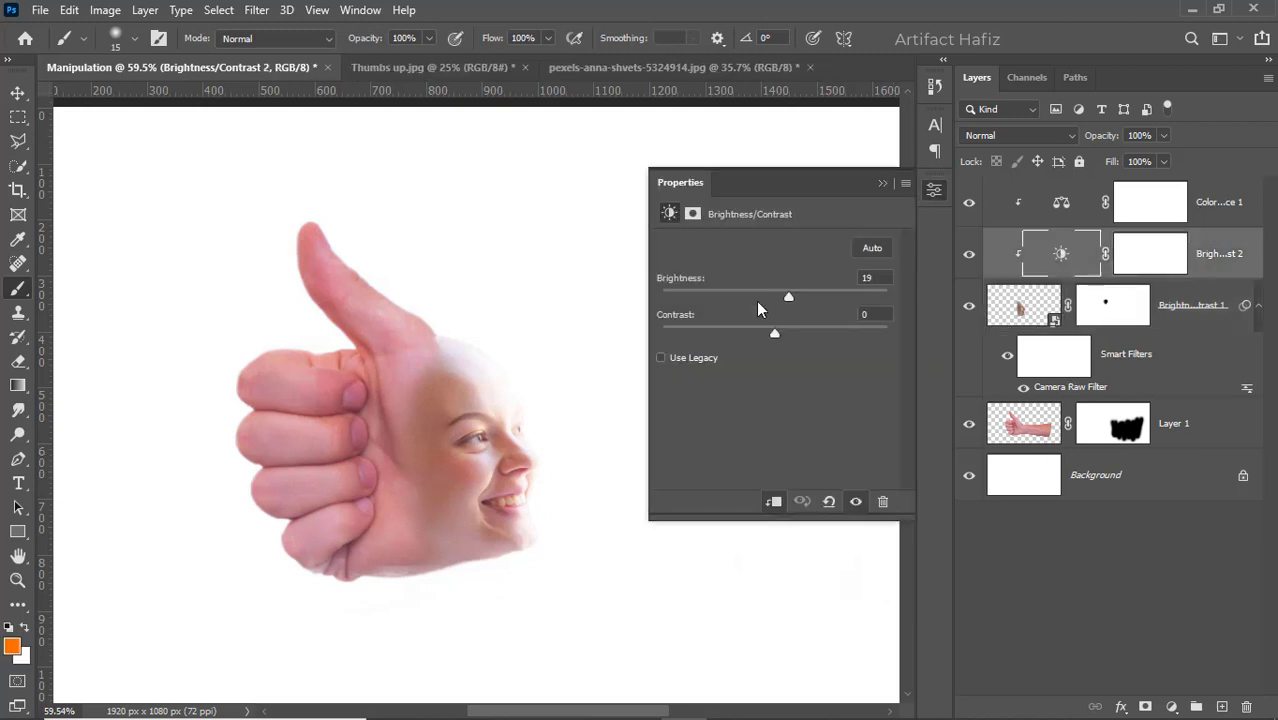
drag(789, 301, 822, 301)
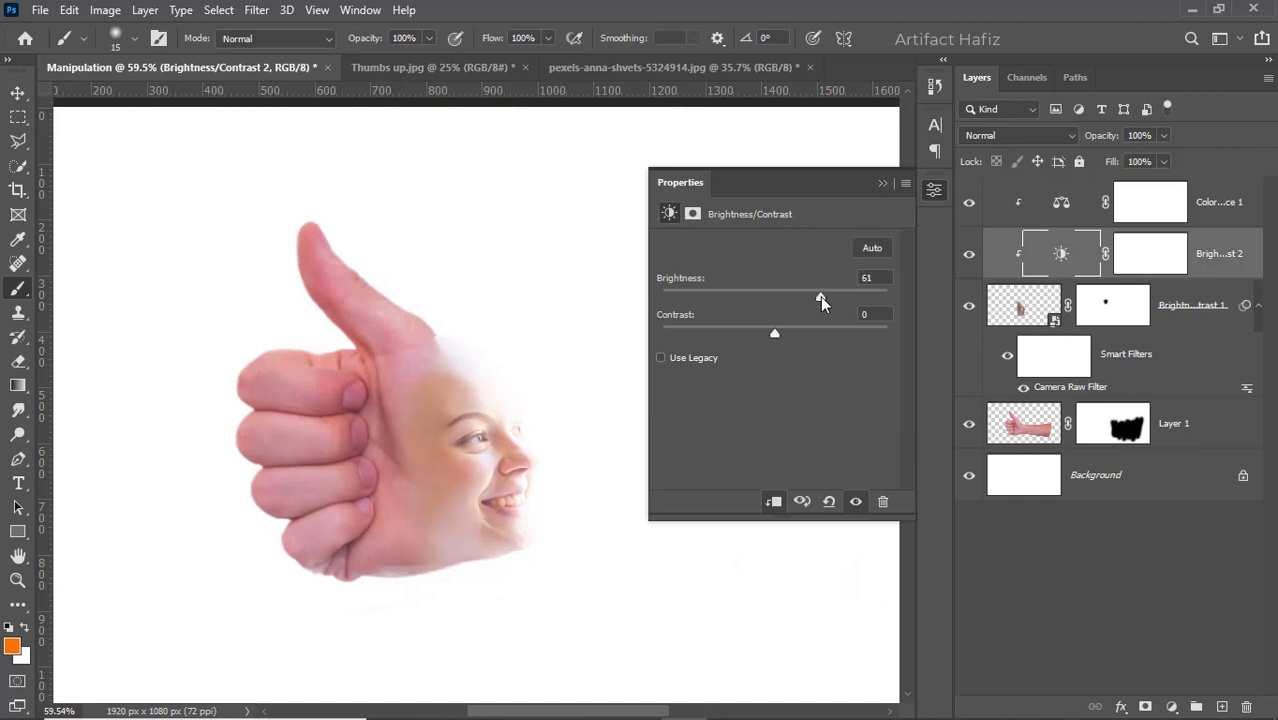
click(881, 185)
Invert the layer mask of the Brightness/Contrast 2 adjustment to hide its brightening
click(1140, 254)
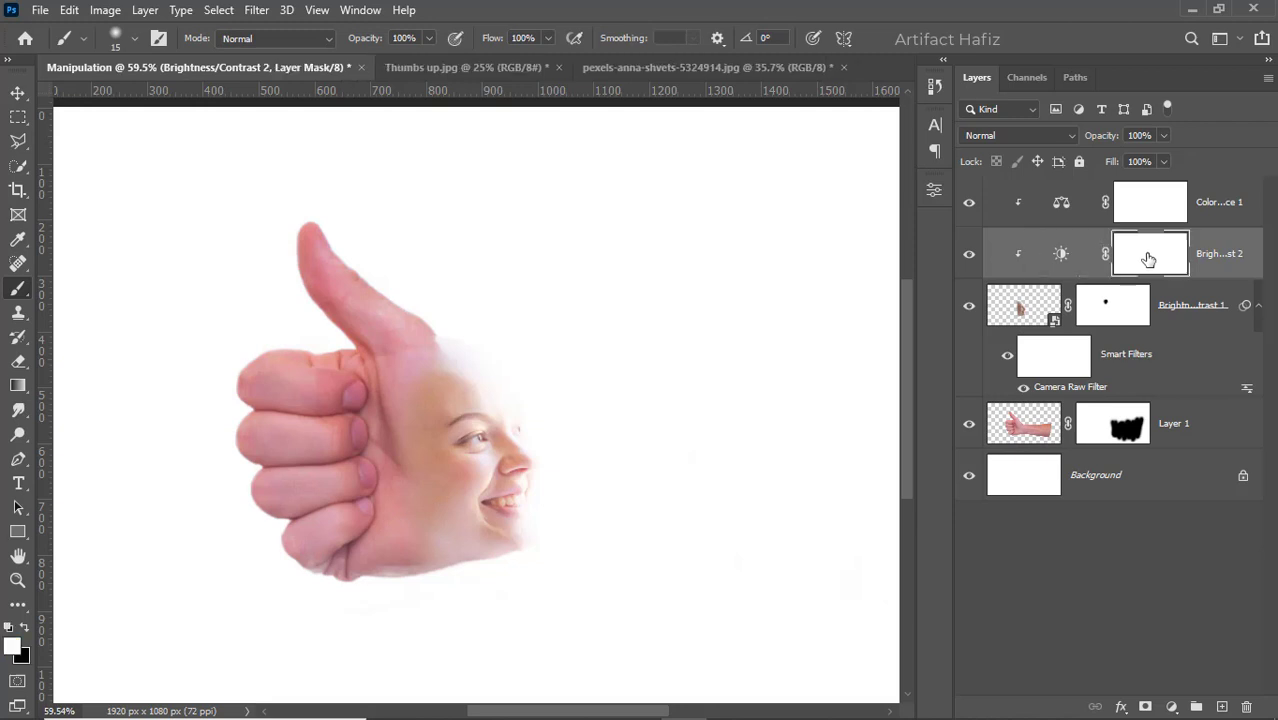
click(105, 12)
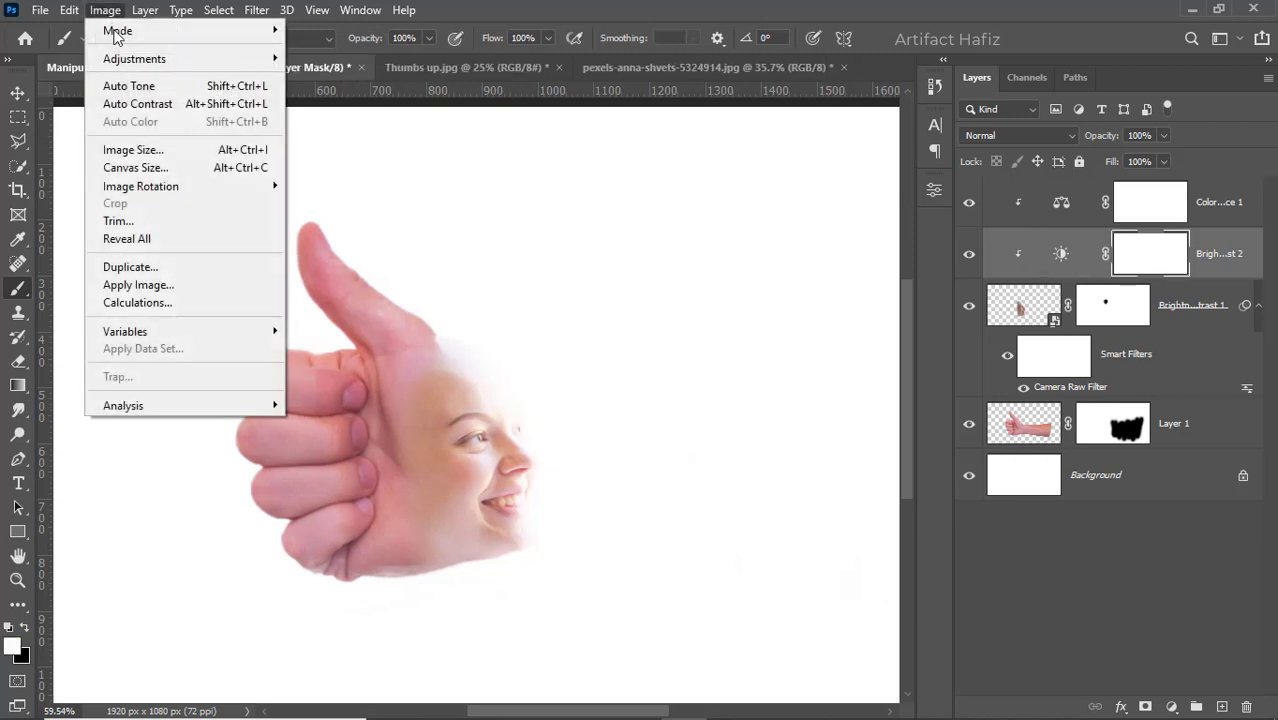
mouse_move(133, 60)
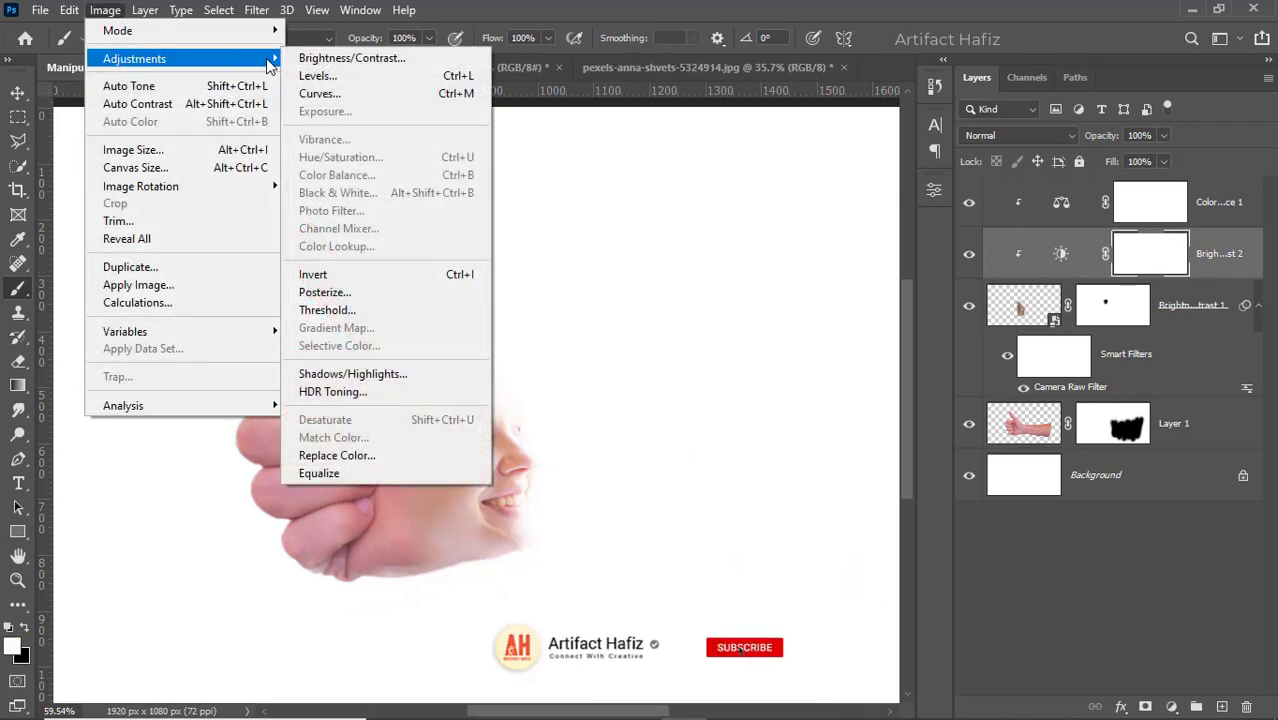
click(316, 274)
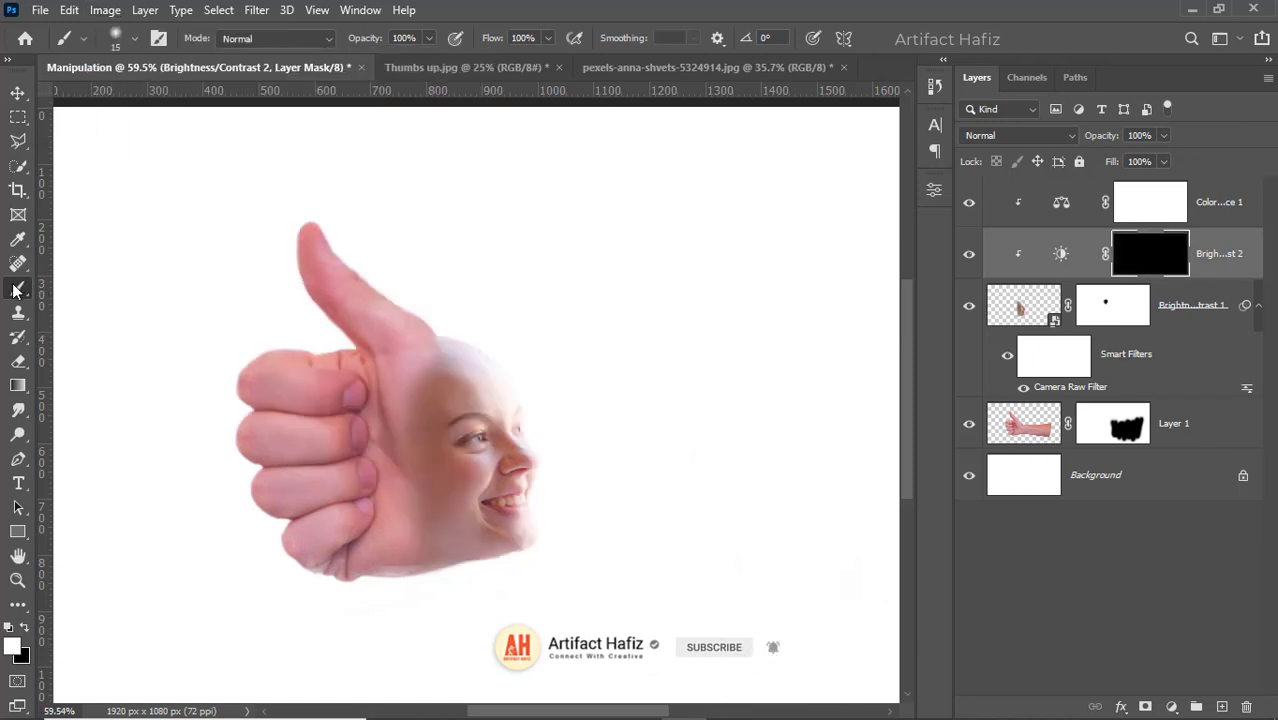
Paint white on the Brightness/Contrast 2 mask with a 125 to 150 px brush, brightening the face's dark side along the palm and forehead
click(24, 628)
key(bracketright)
key(bracketright)
key(bracketright)
key(bracketright)
key(bracketright)
key(bracketright)
key(bracketright)
key(bracketright)
key(bracketright)
key(bracketright)
key(bracketright)
key(bracketright)
key(bracketright)
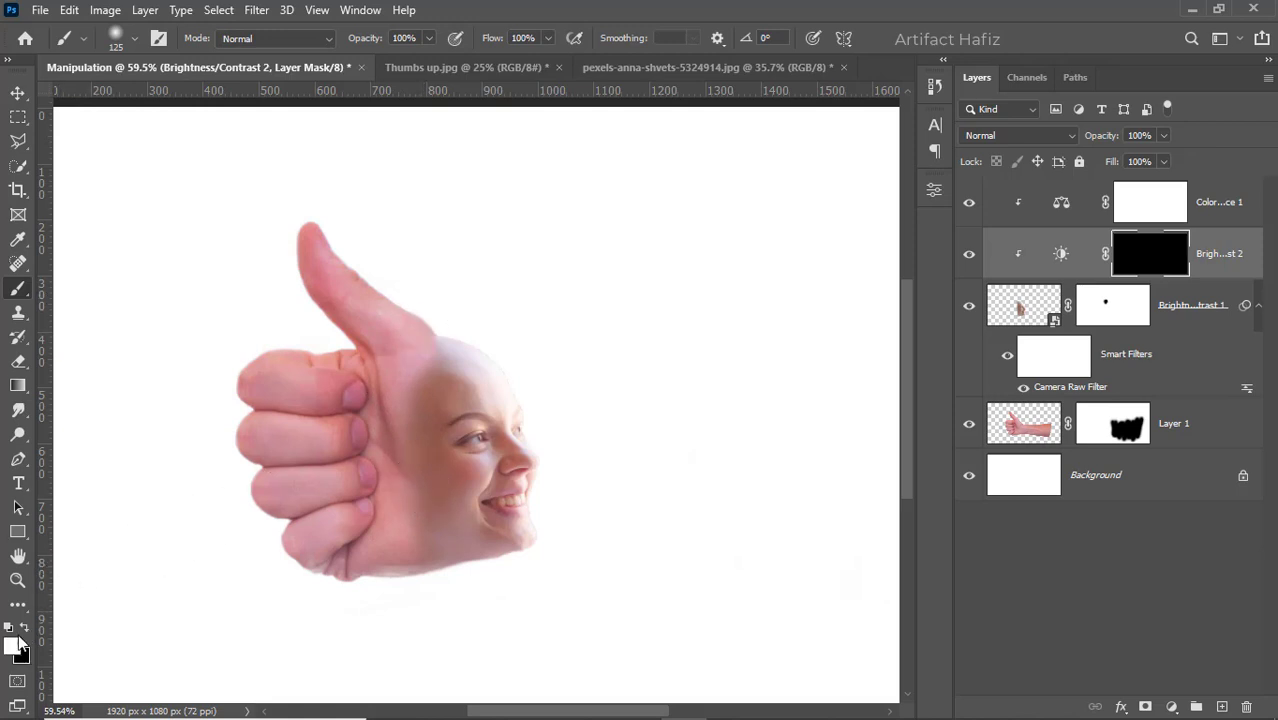
drag(398, 372, 409, 513)
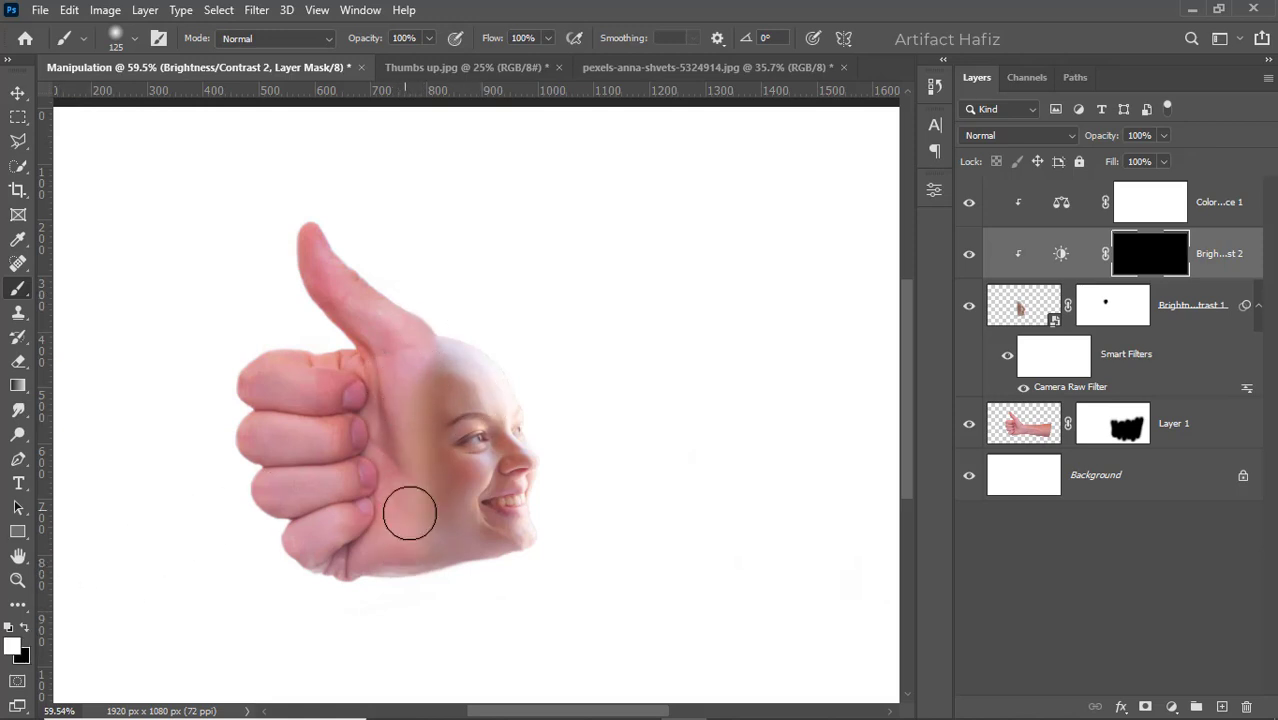
mouse_move(424, 404)
mouse_down()
mouse_move(423, 472)
mouse_move(437, 479)
mouse_move(436, 549)
mouse_move(422, 527)
mouse_move(410, 549)
mouse_move(431, 452)
mouse_move(414, 420)
mouse_move(402, 509)
mouse_up()
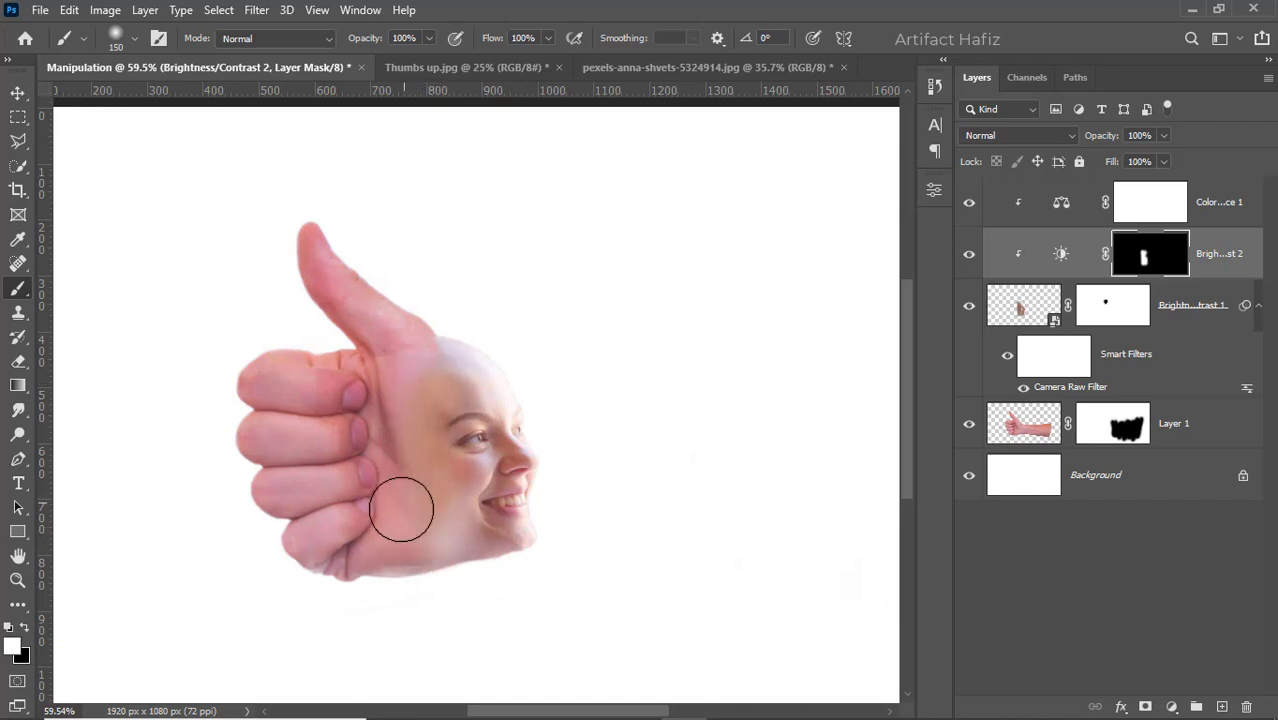
click(440, 382)
mouse_move(459, 397)
mouse_down()
mouse_move(397, 435)
mouse_move(416, 479)
mouse_move(428, 435)
mouse_move(429, 524)
mouse_move(436, 403)
mouse_up()
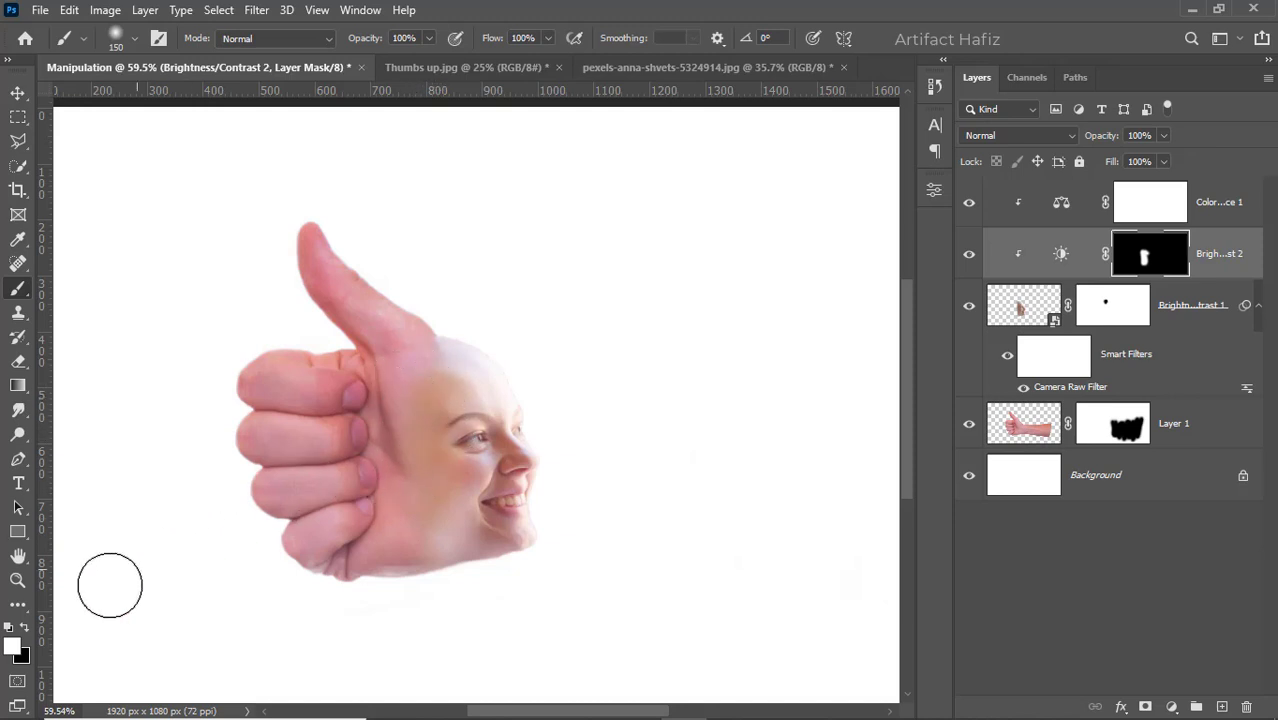
Paint black on the Brightness/Contrast 2 mask along the forehead's outer edge to remove the brightening there
click(26, 626)
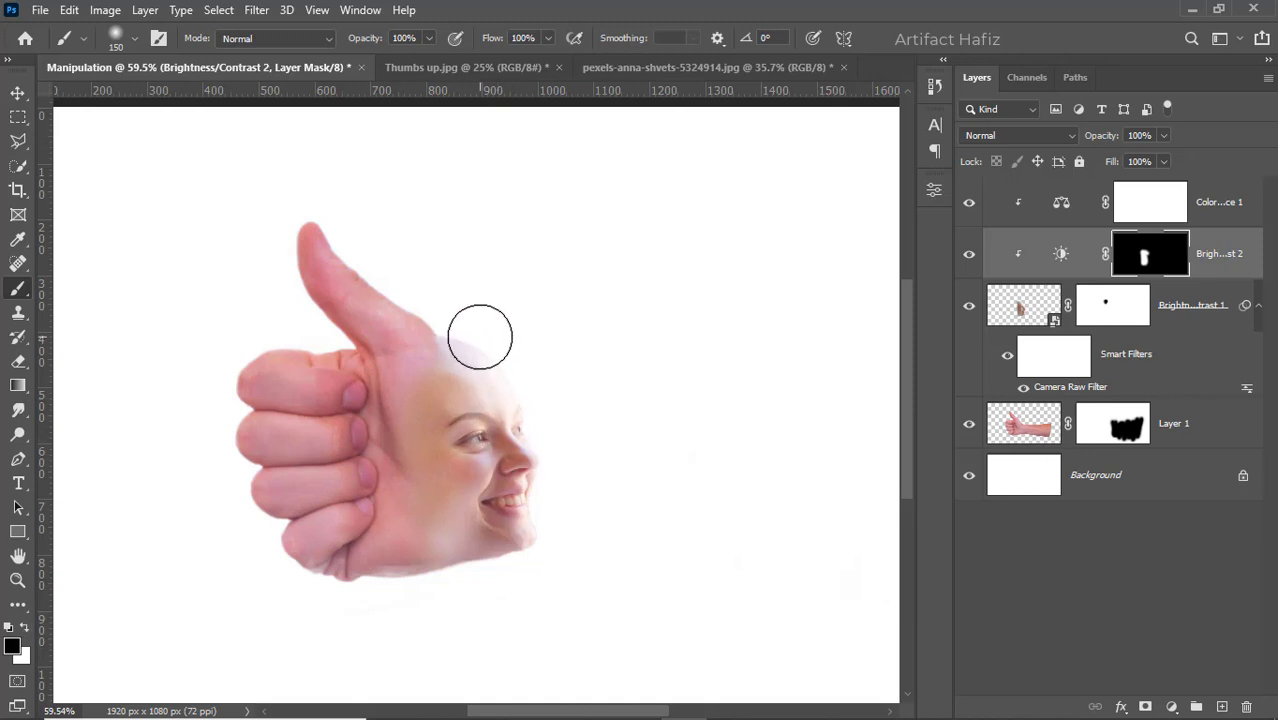
drag(484, 345, 518, 364)
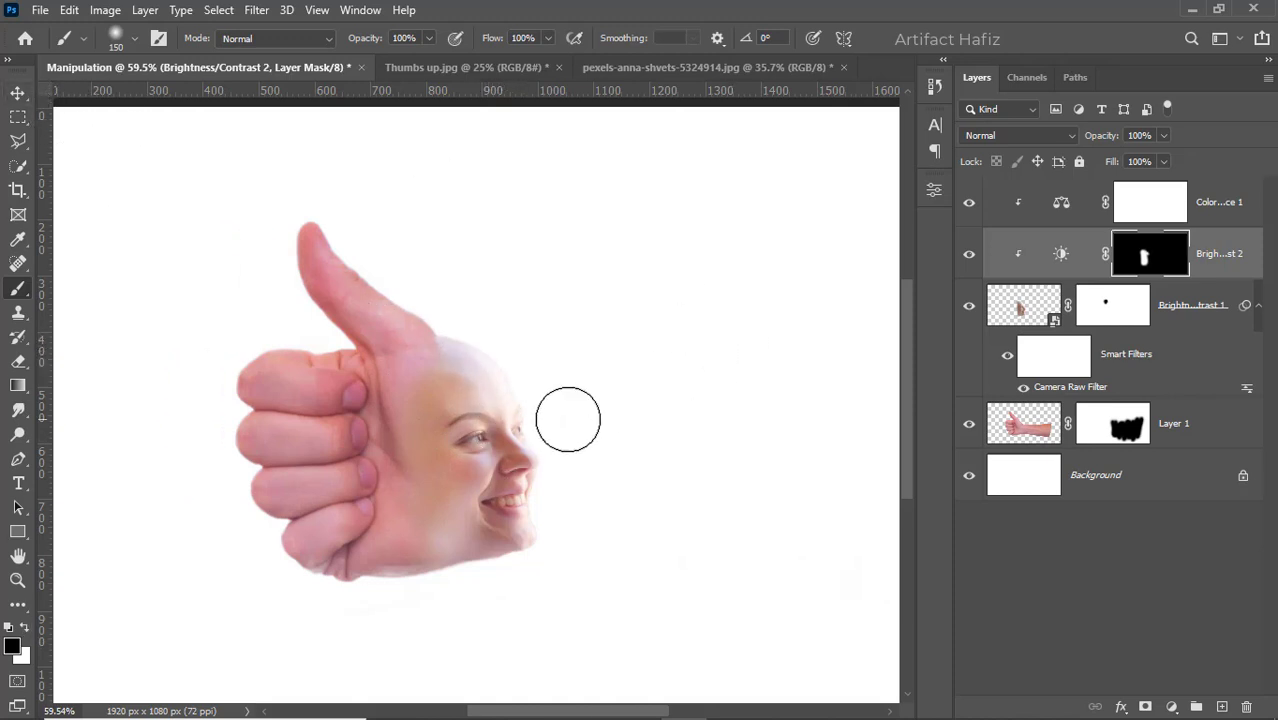
scroll(510, 461, up, 4)
scroll(510, 461, down, 1)
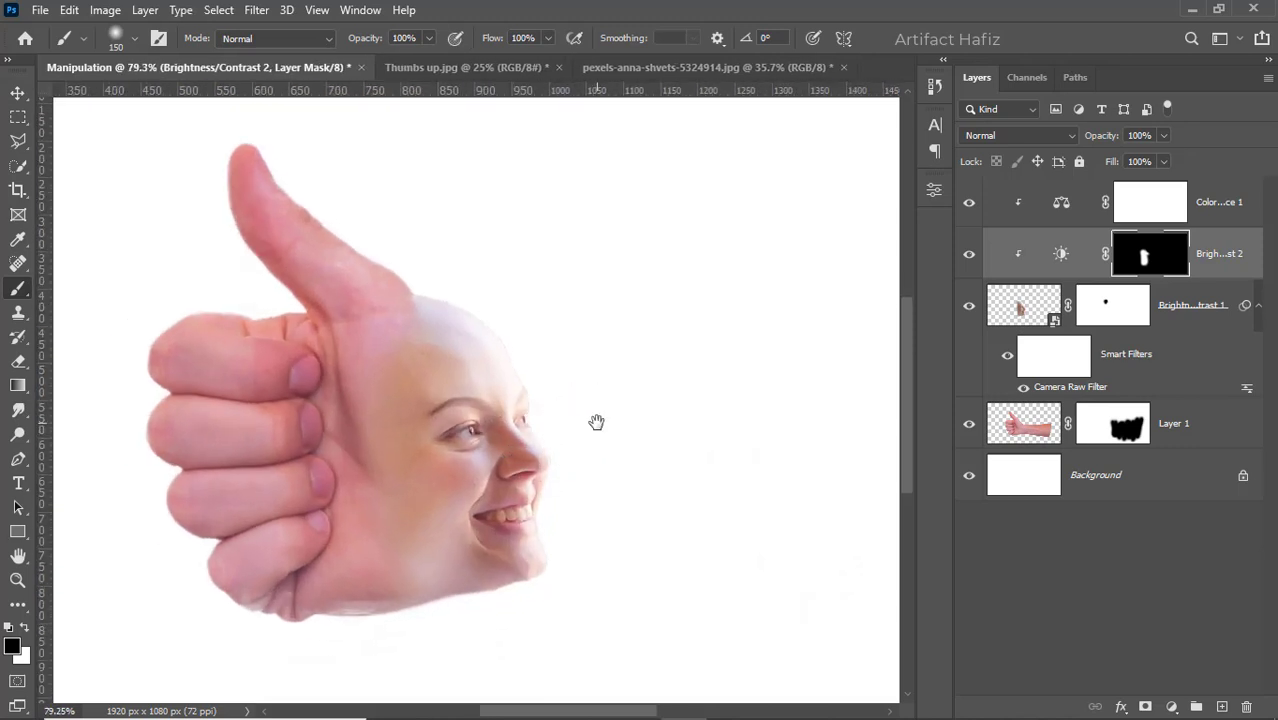
drag(596, 422, 688, 410)
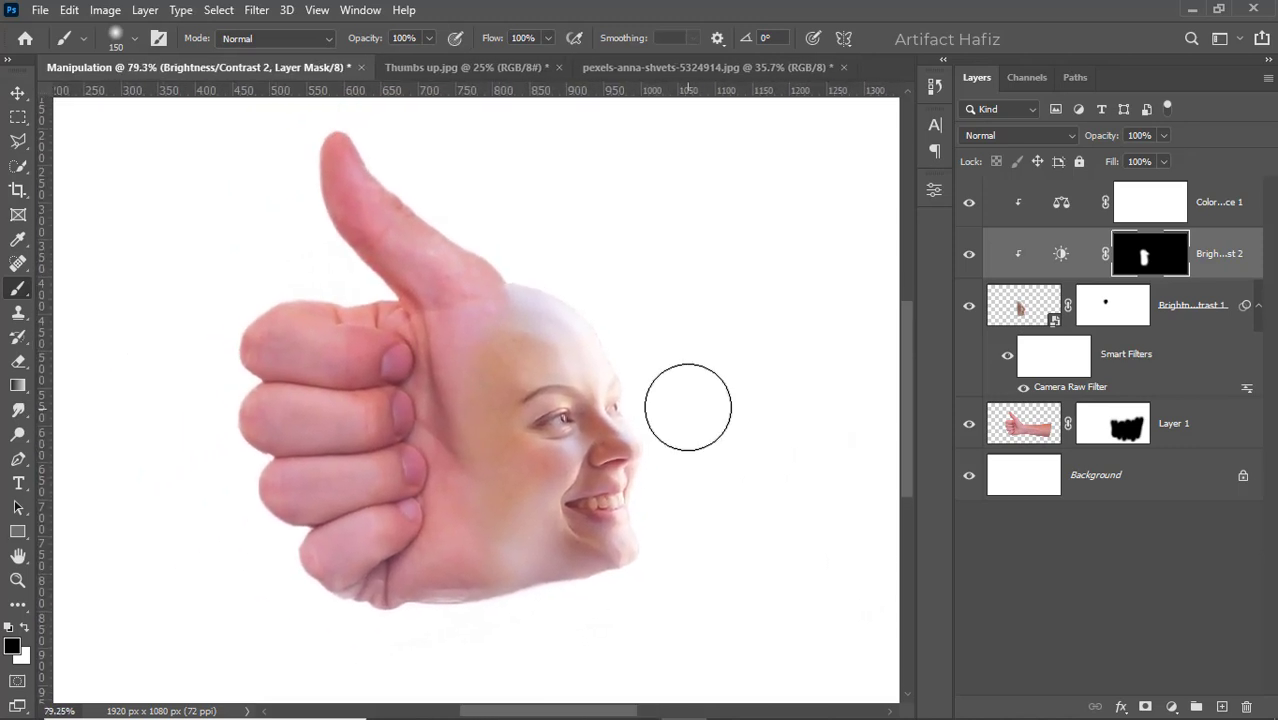